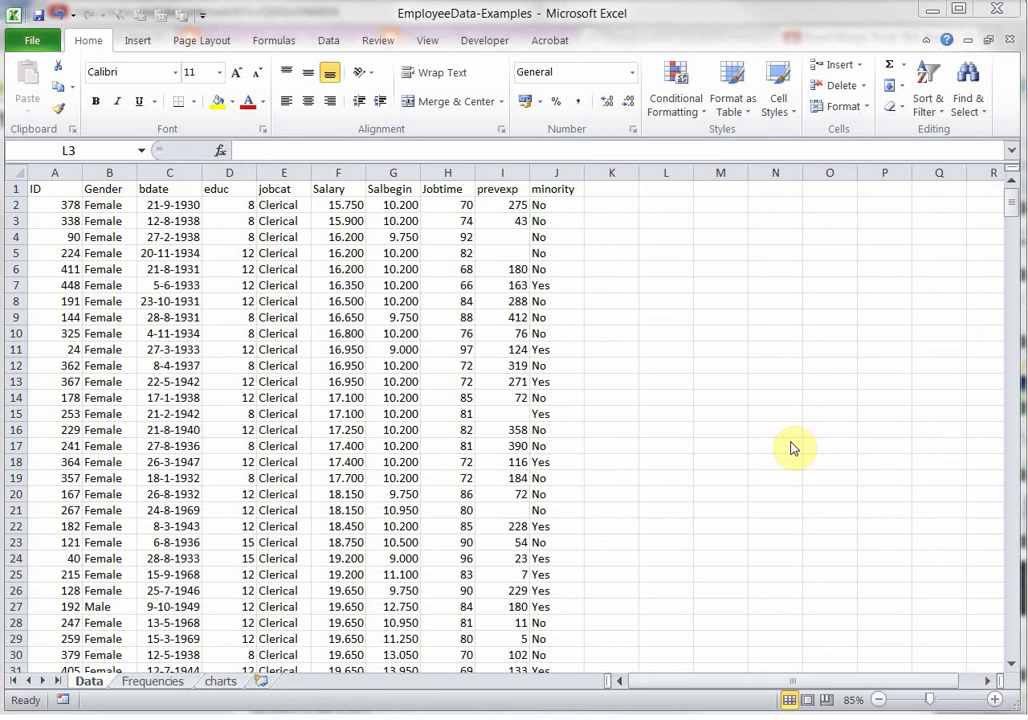
Step: Label L3 'median' and enter =MEDIAN(F:F) in M3, giving the Salary median 28875
{"action": "left_click", "coordinate": [666, 221]}
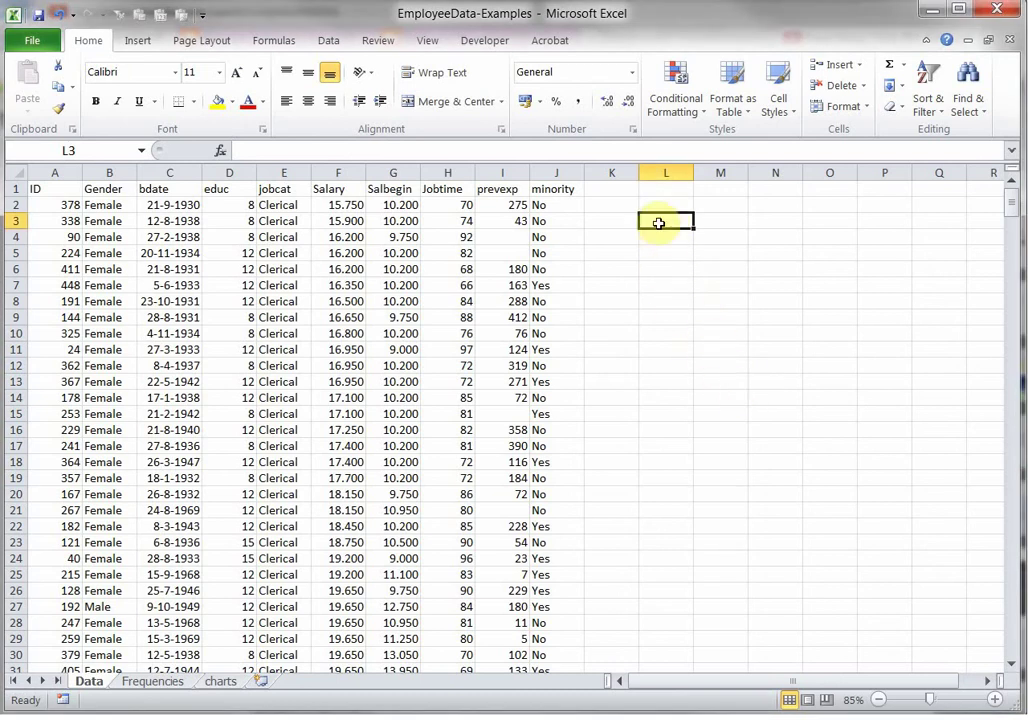
{"action": "type", "text": "median"}
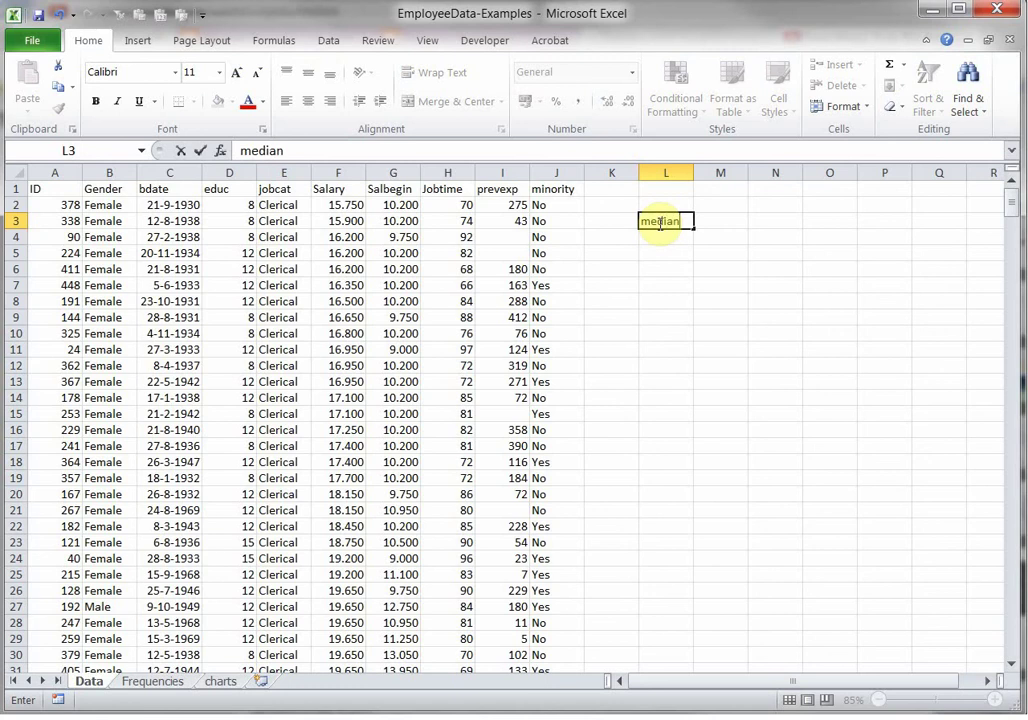
{"action": "key", "text": "Tab"}
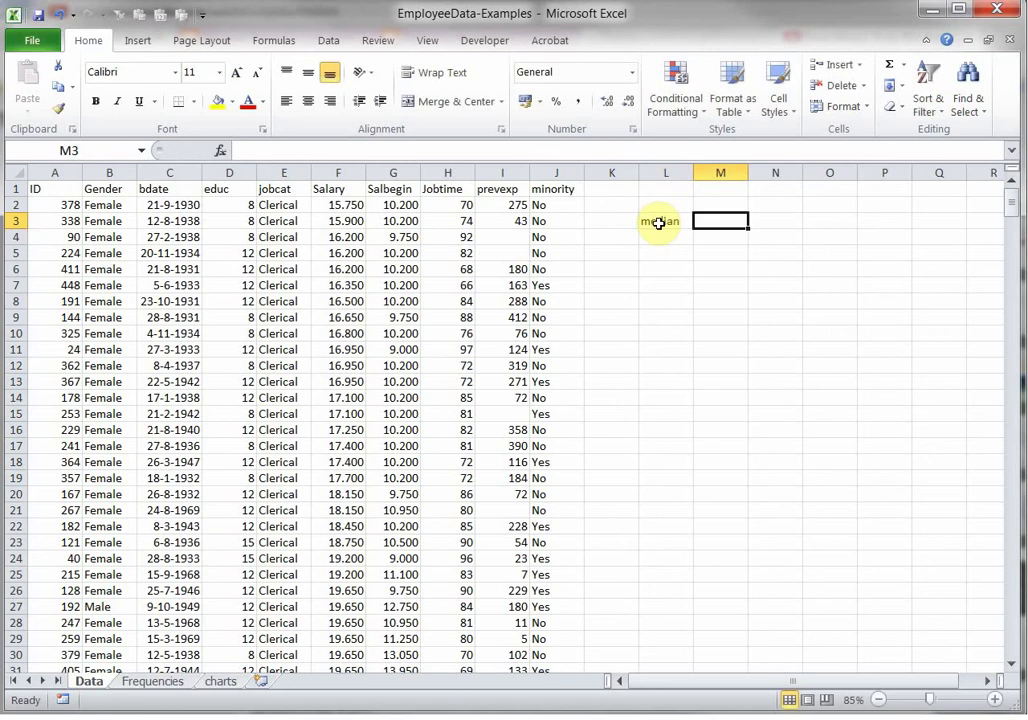
{"action": "type", "text": "="}
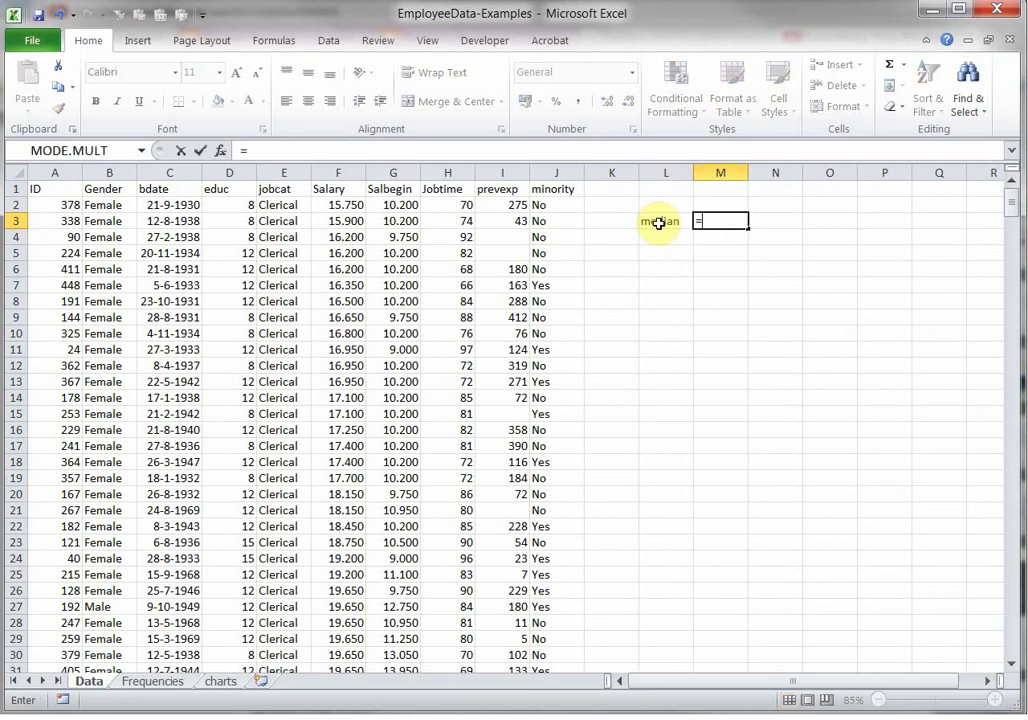
{"action": "type", "text": "median"}
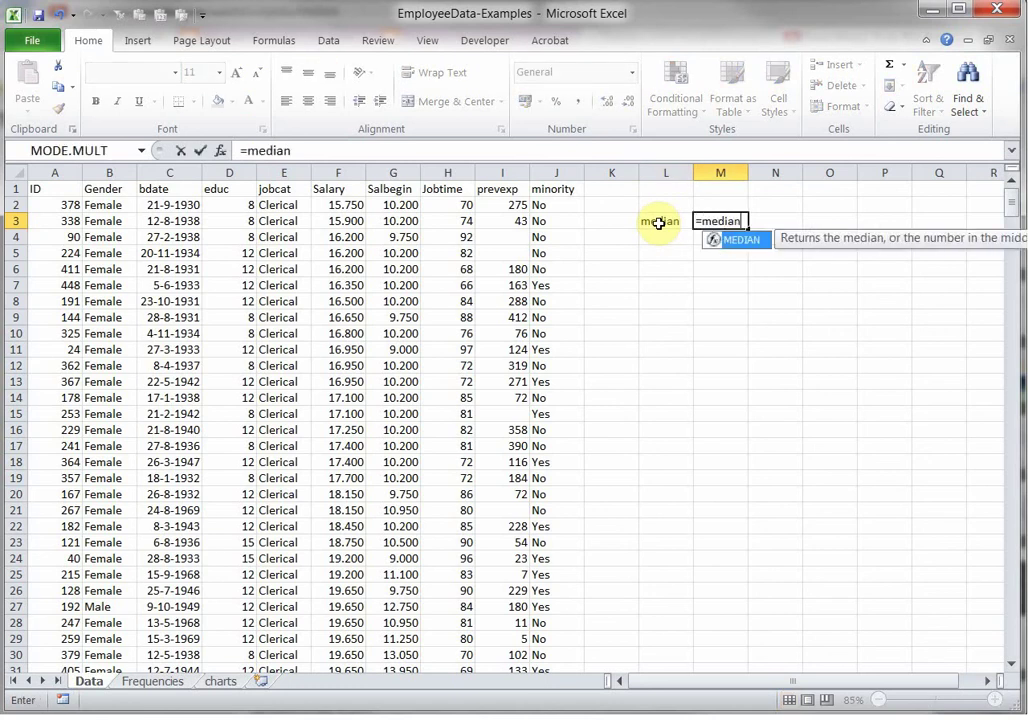
{"action": "type", "text": "(F:F"}
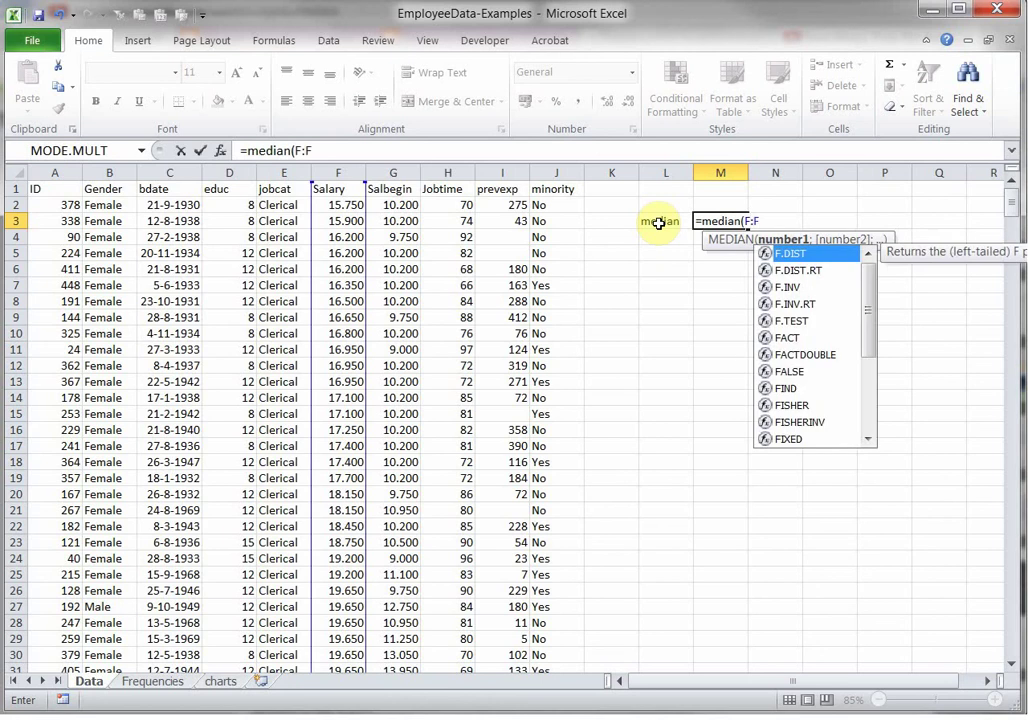
{"action": "type", "text": ")"}
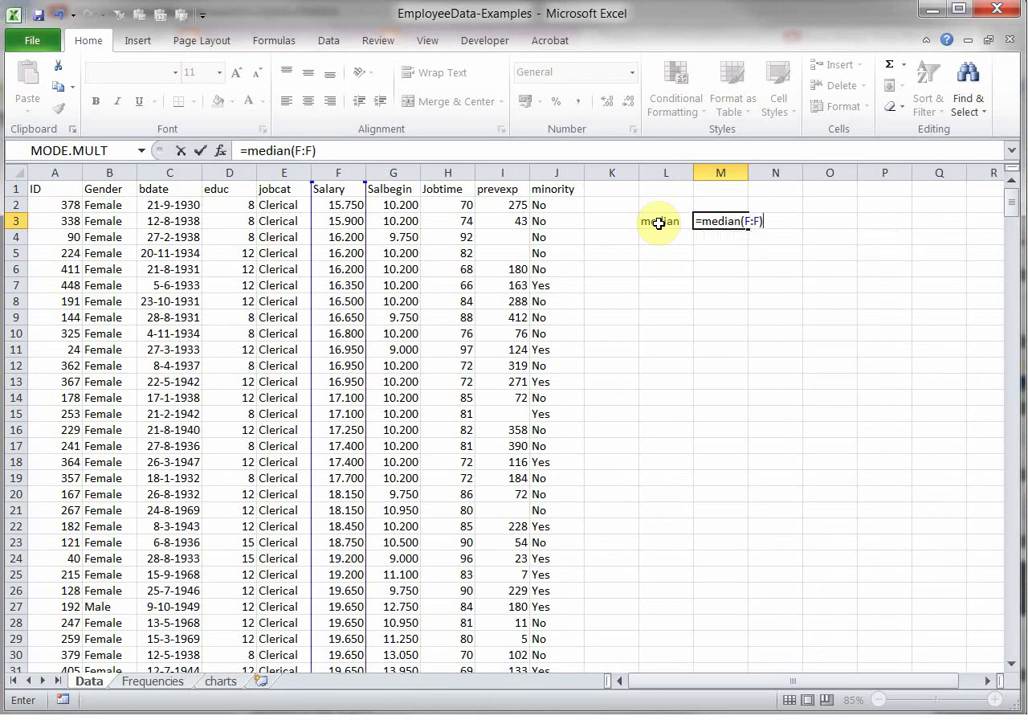
{"action": "key", "text": "Return"}
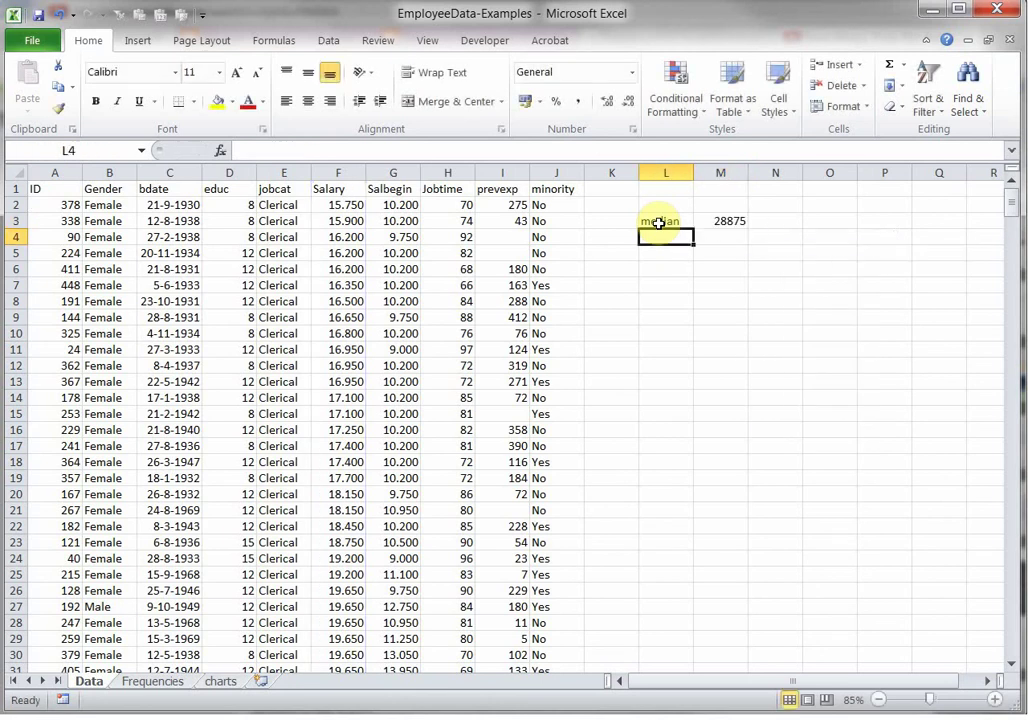
{"action": "left_click", "coordinate": [712, 223]}
Step: Label L4 'mean' and enter =AVERAGE(F:F) in M4, giving the Salary mean 34419,6
{"action": "left_click", "coordinate": [669, 238]}
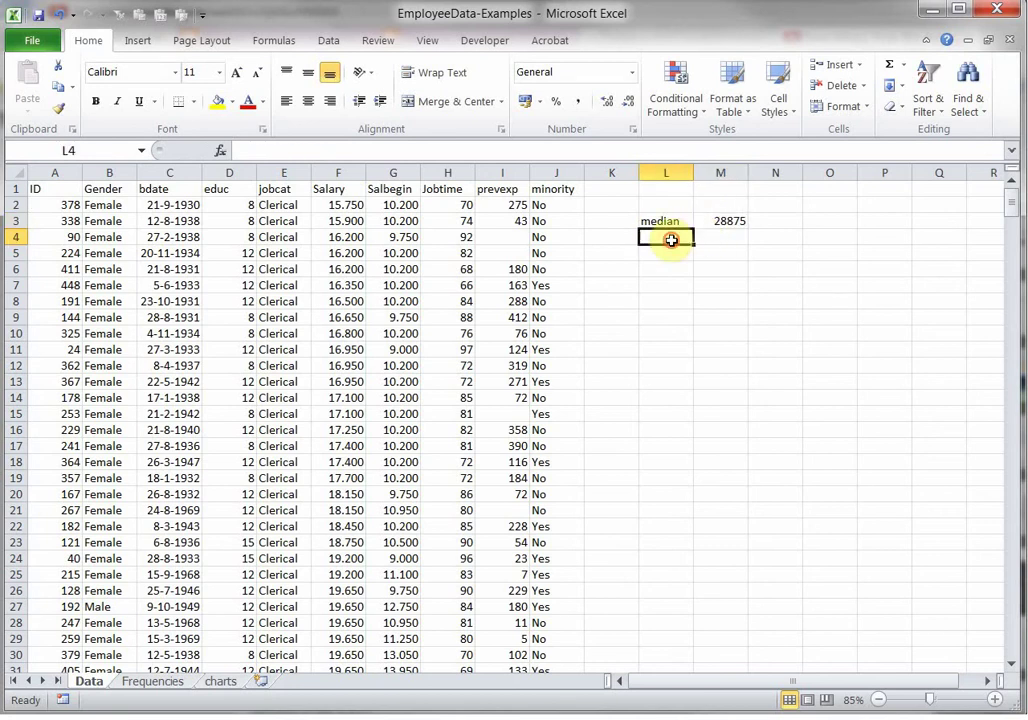
{"action": "type", "text": "mean"}
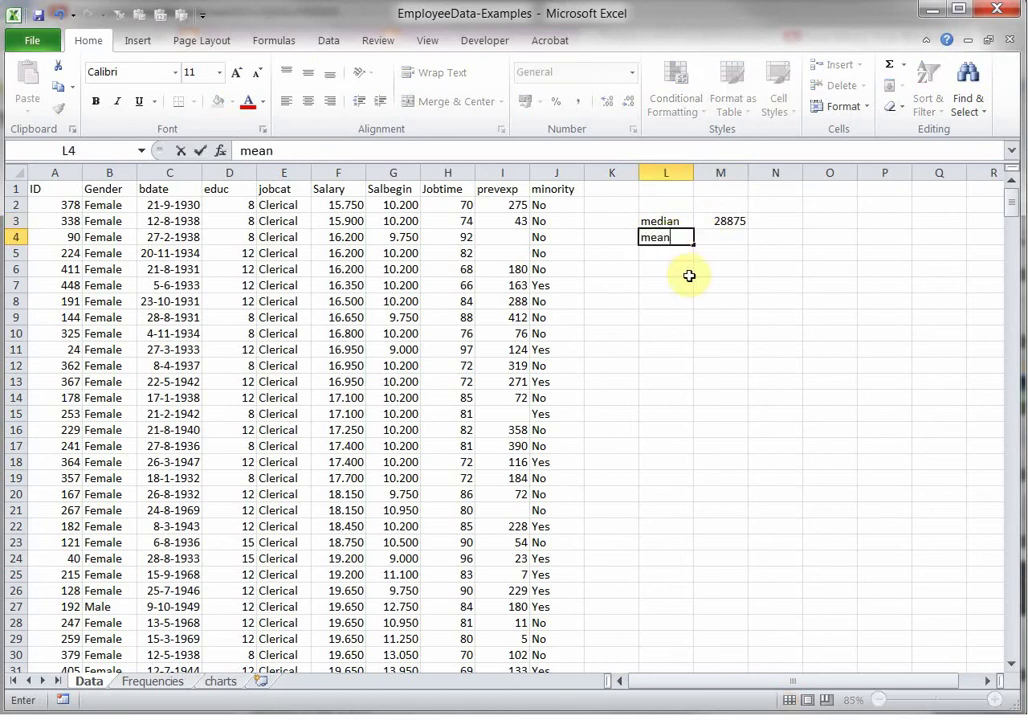
{"action": "key", "text": "Tab"}
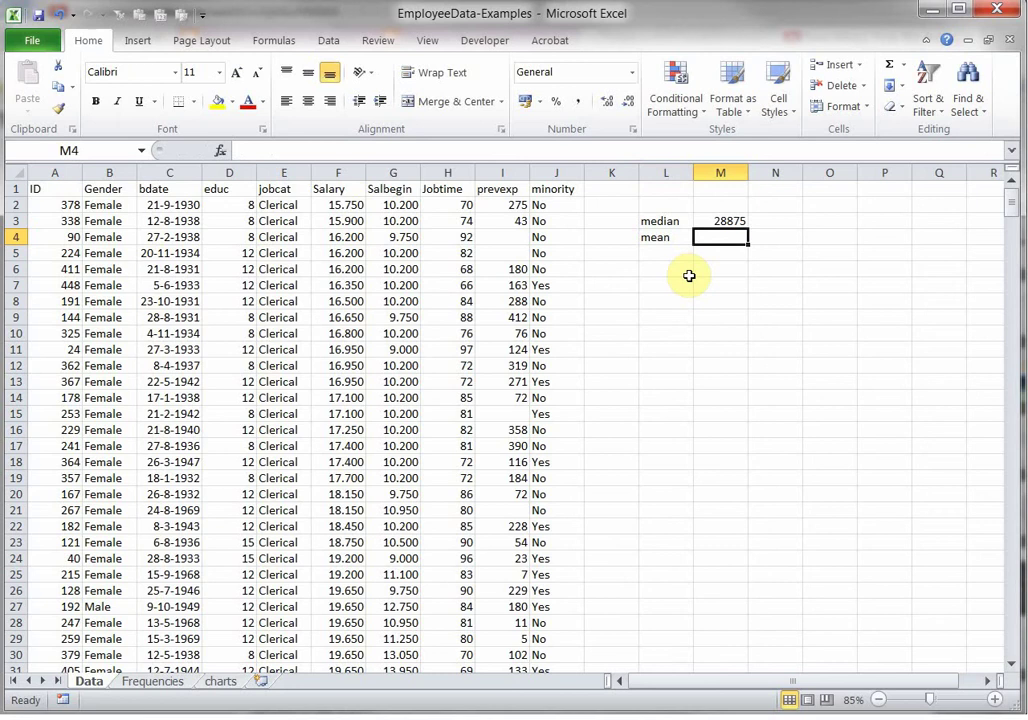
{"action": "type", "text": "=averga"}
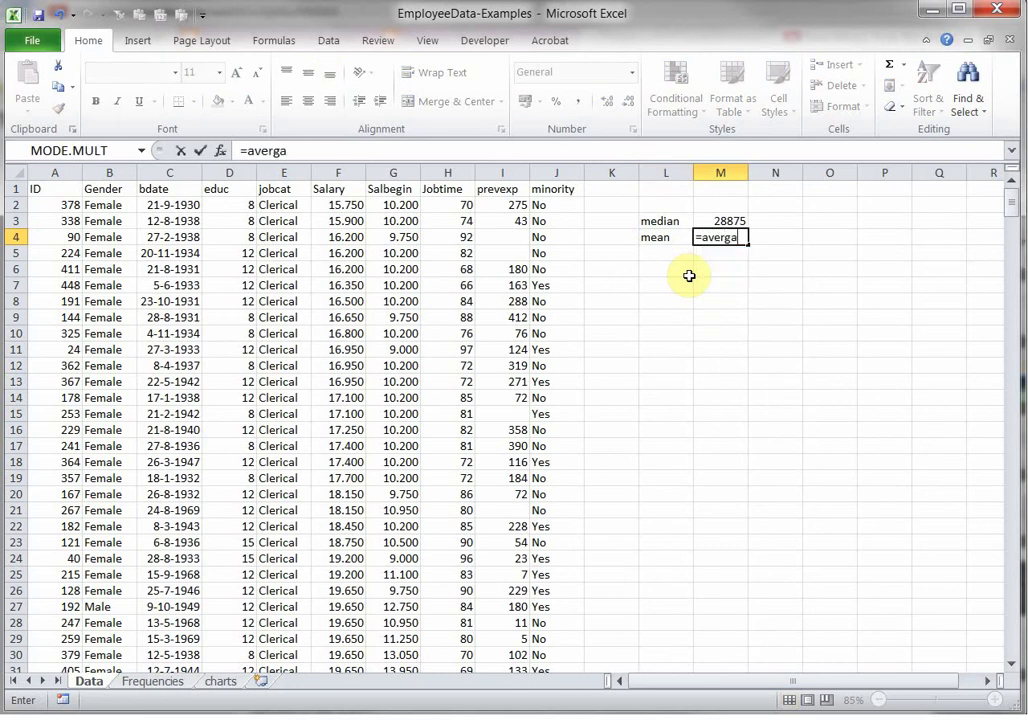
{"action": "key", "text": "BackSpace"}
{"action": "key", "text": "BackSpace"}
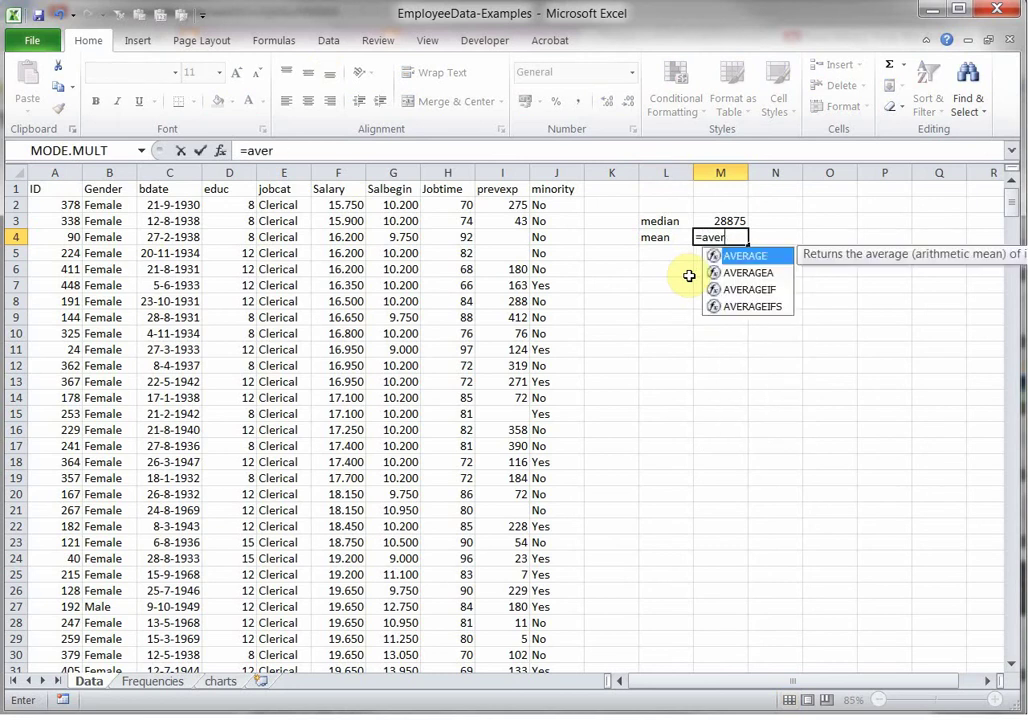
{"action": "type", "text": "age("}
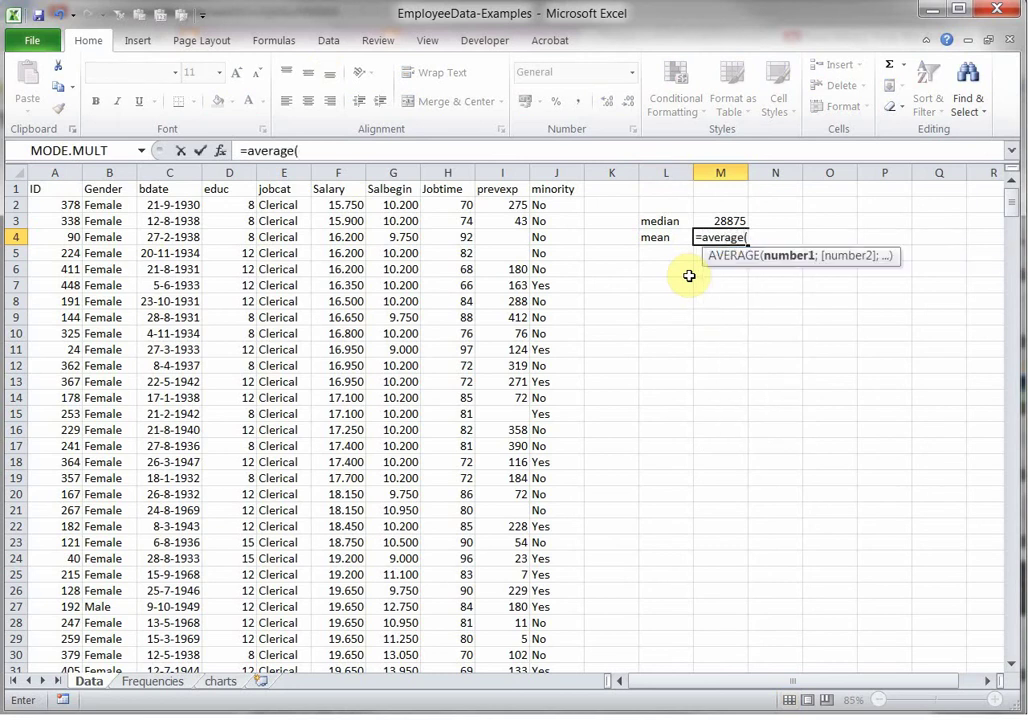
{"action": "type", "text": "F:F)"}
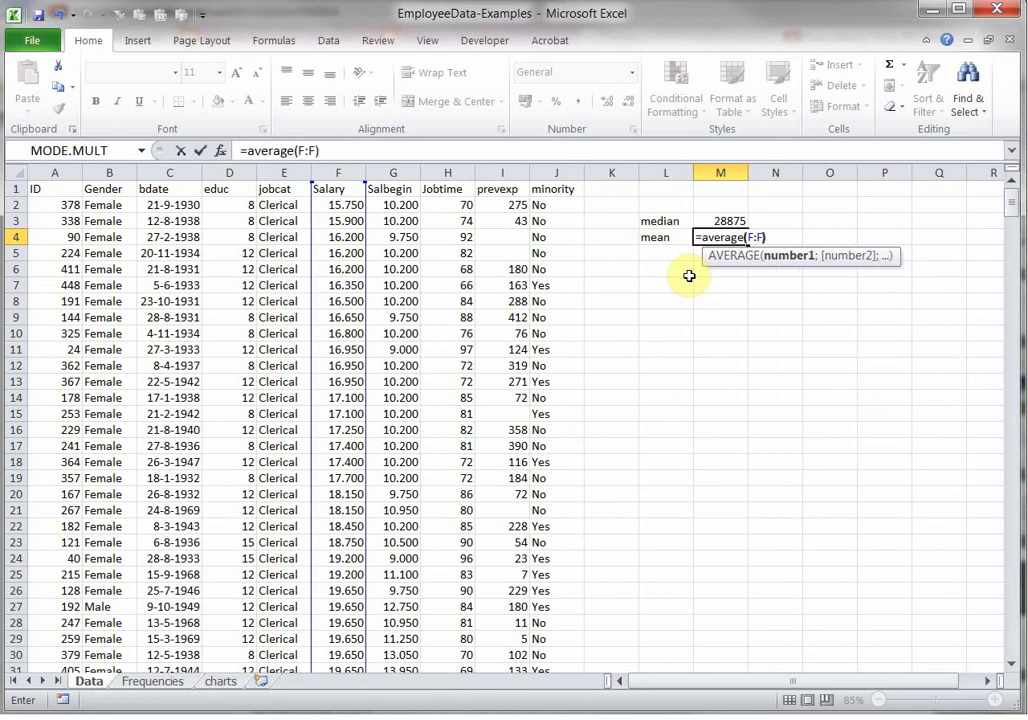
{"action": "key", "text": "Return"}
{"action": "key", "text": "Right"}
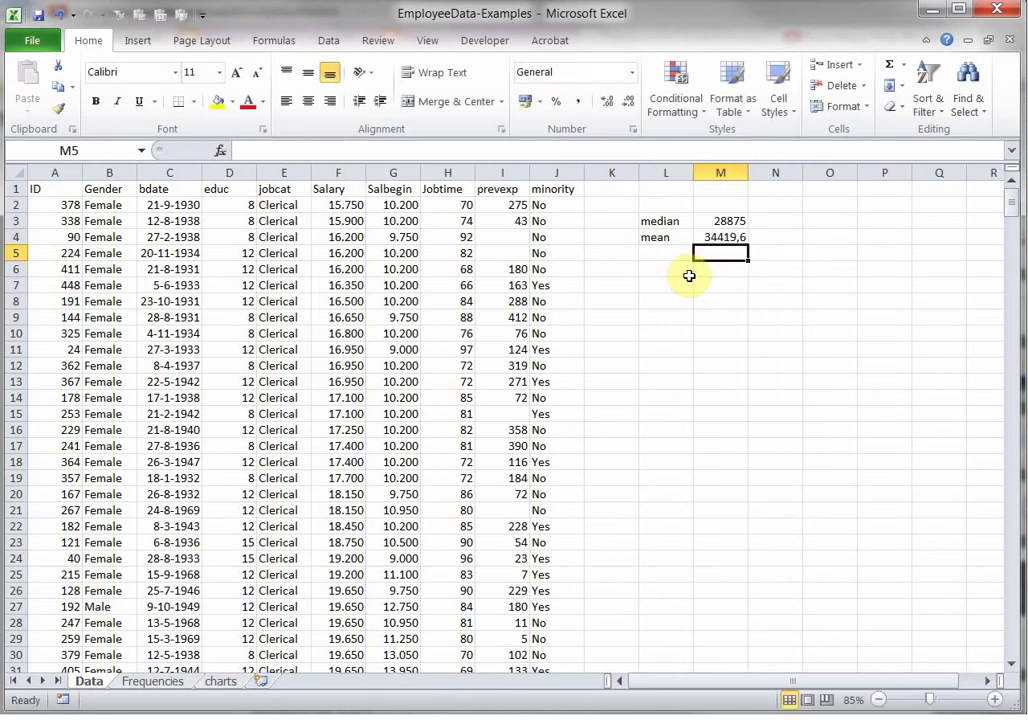
{"action": "key", "text": "Up"}
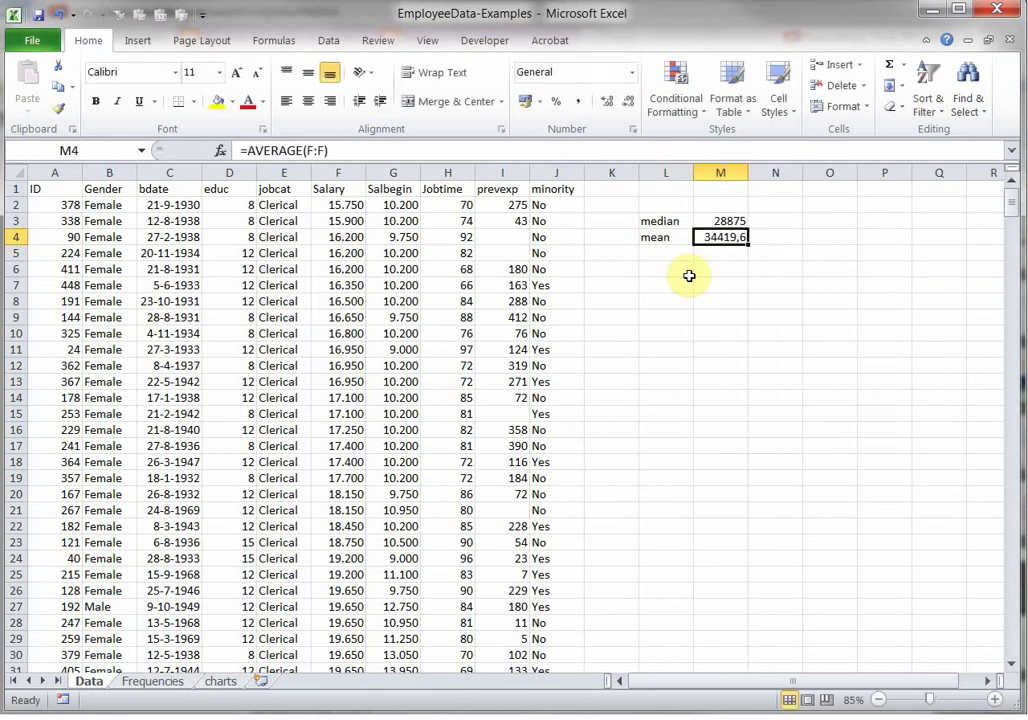
{"action": "key", "text": "Down"}
Step: Label L5 'Mean for females' and enter =AVERAGEIF(B:B;"Female";F:F) in N5, giving 26031,9
{"action": "key", "text": "Left"}
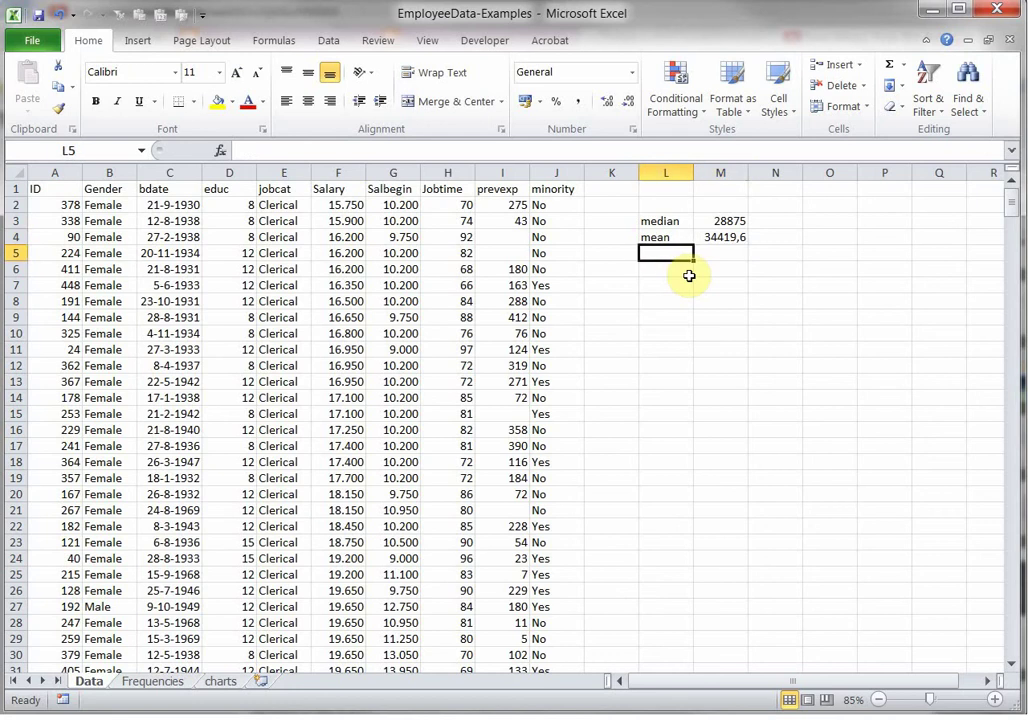
{"action": "type", "text": "Mean fo"}
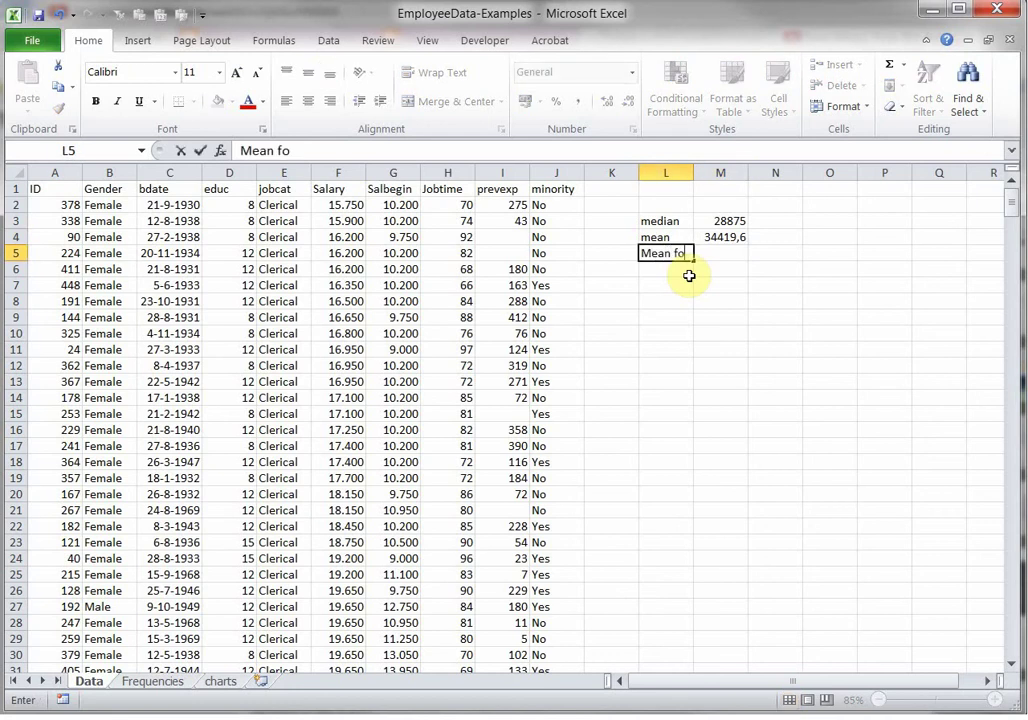
{"action": "type", "text": "r females"}
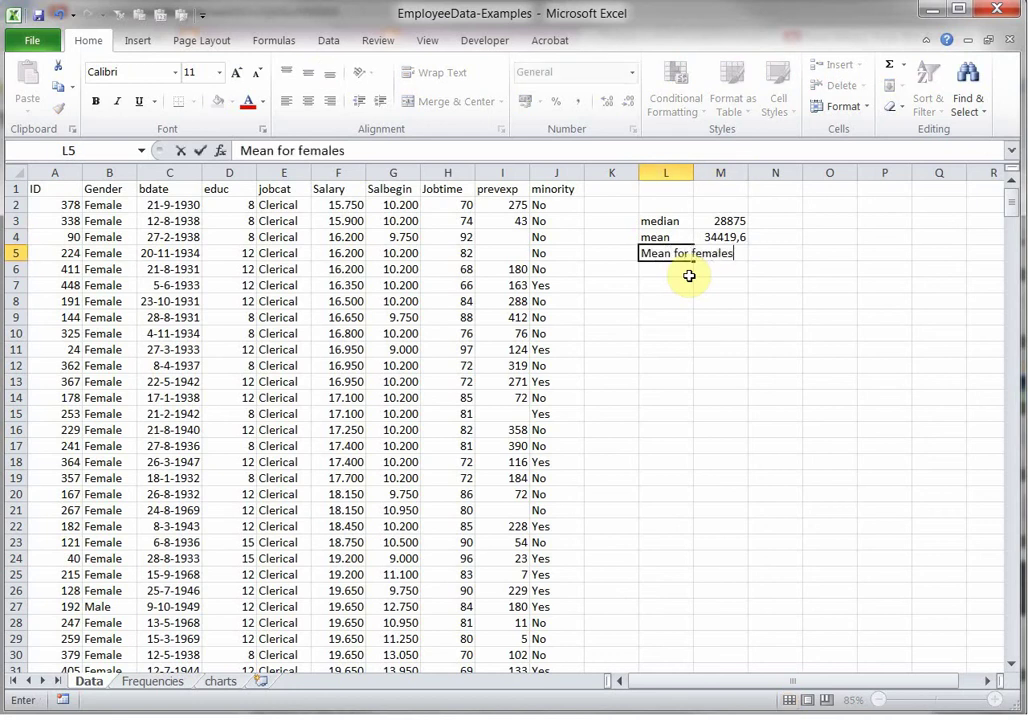
{"action": "key", "text": "Tab"}
{"action": "key", "text": "Tab"}
{"action": "type", "text": "=a"}
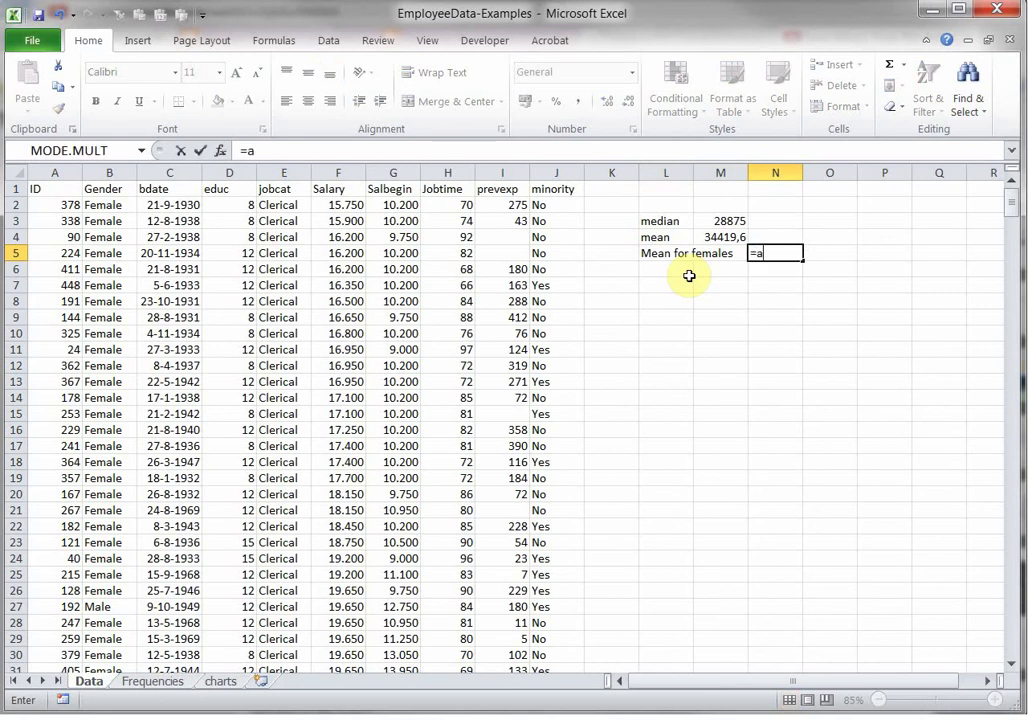
{"action": "type", "text": "verageif("}
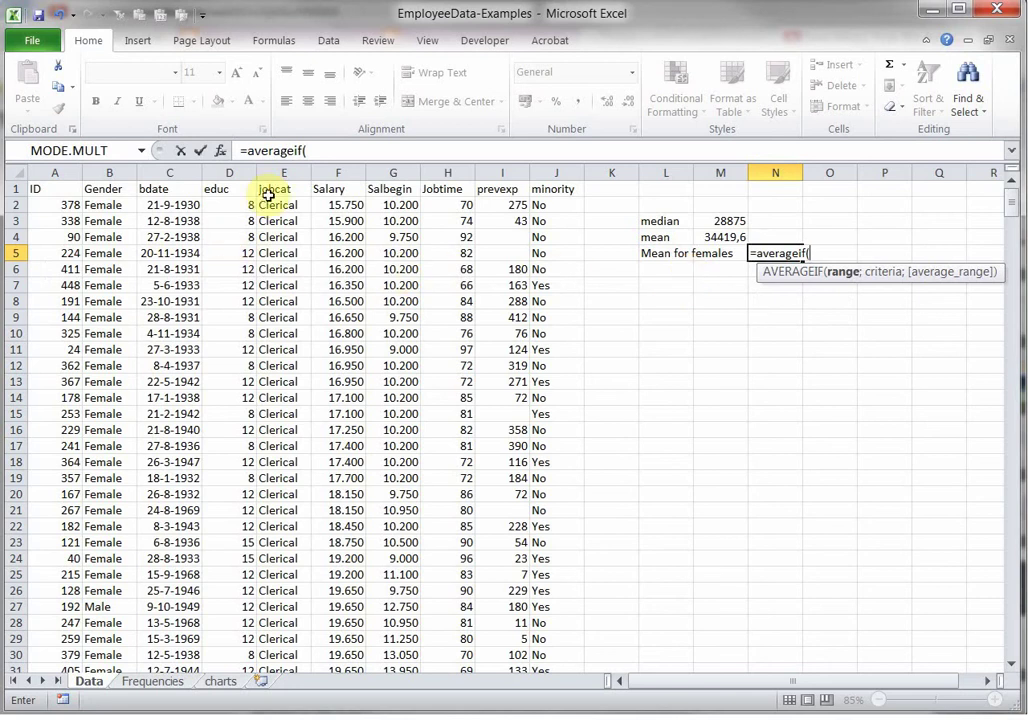
{"action": "left_click", "coordinate": [116, 172]}
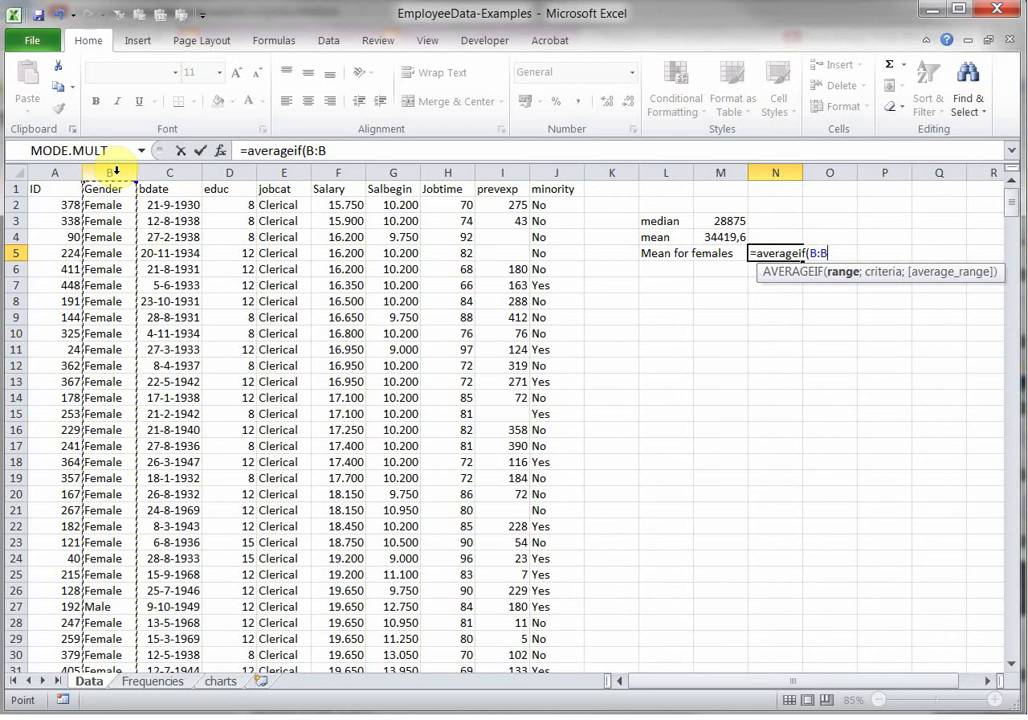
{"action": "type", "text": ";"}
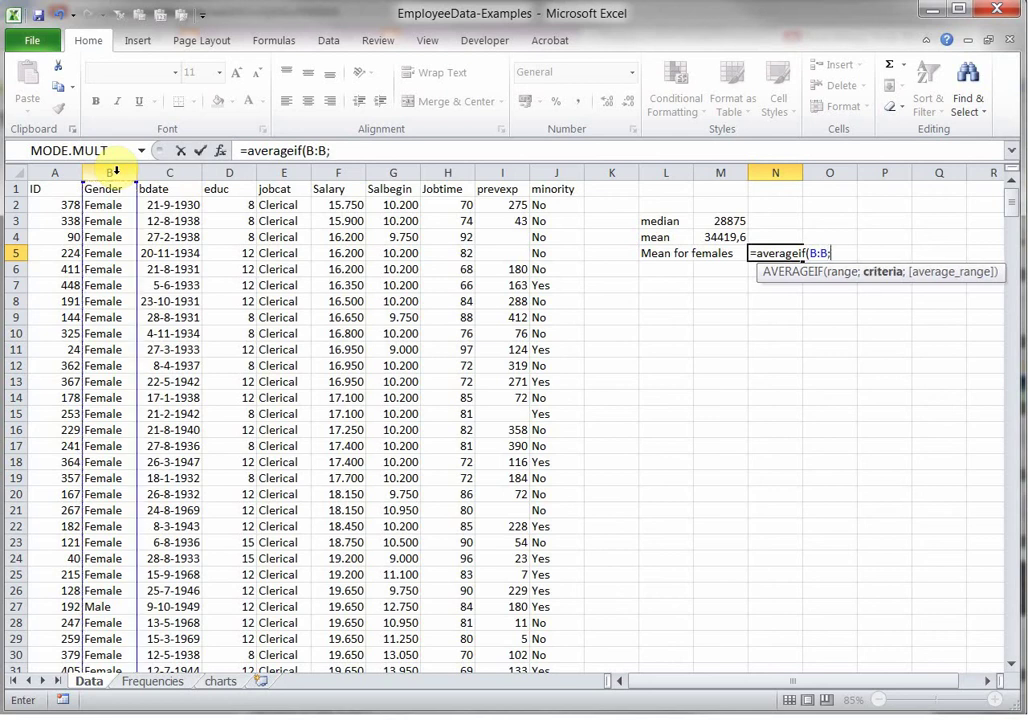
{"action": "type", "text": "\"Female"}
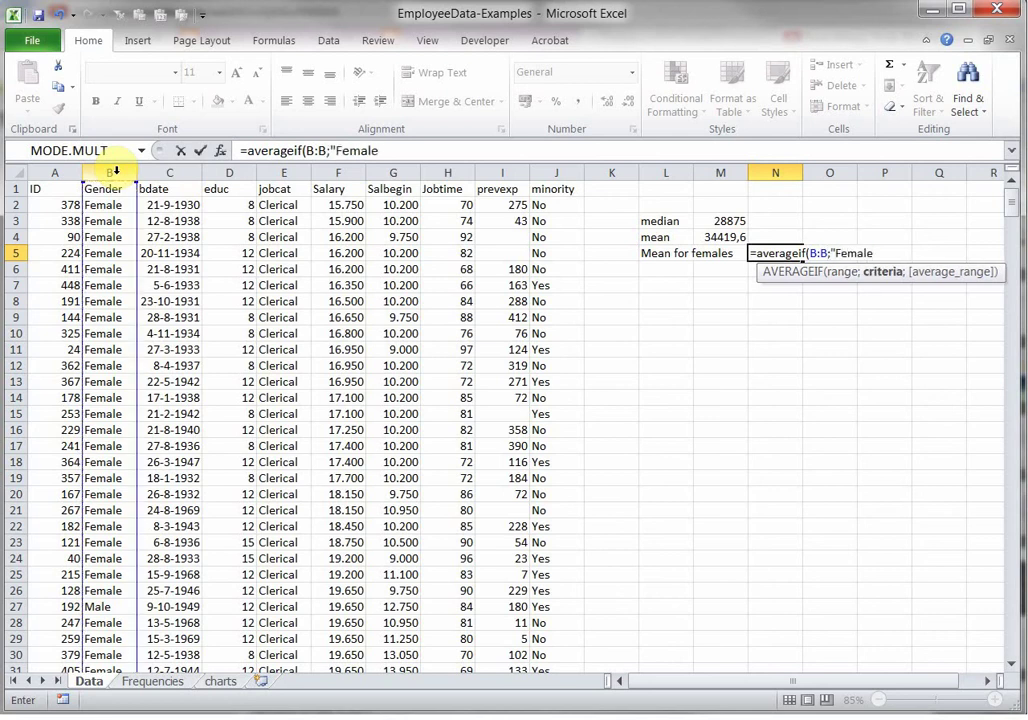
{"action": "type", "text": "\";"}
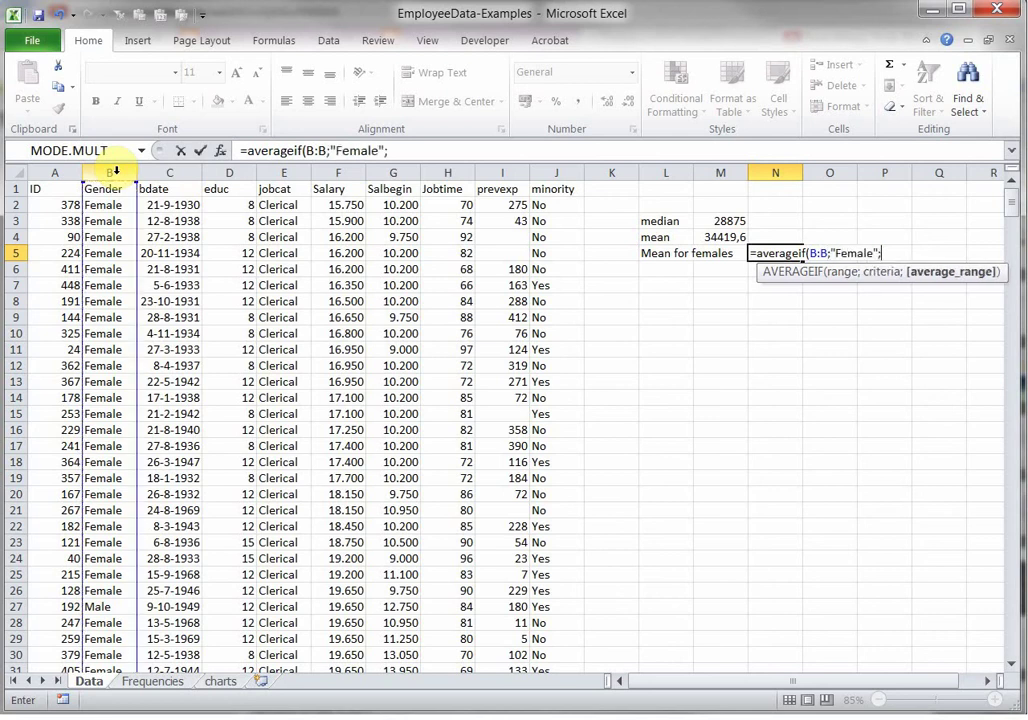
{"action": "left_click", "coordinate": [335, 173]}
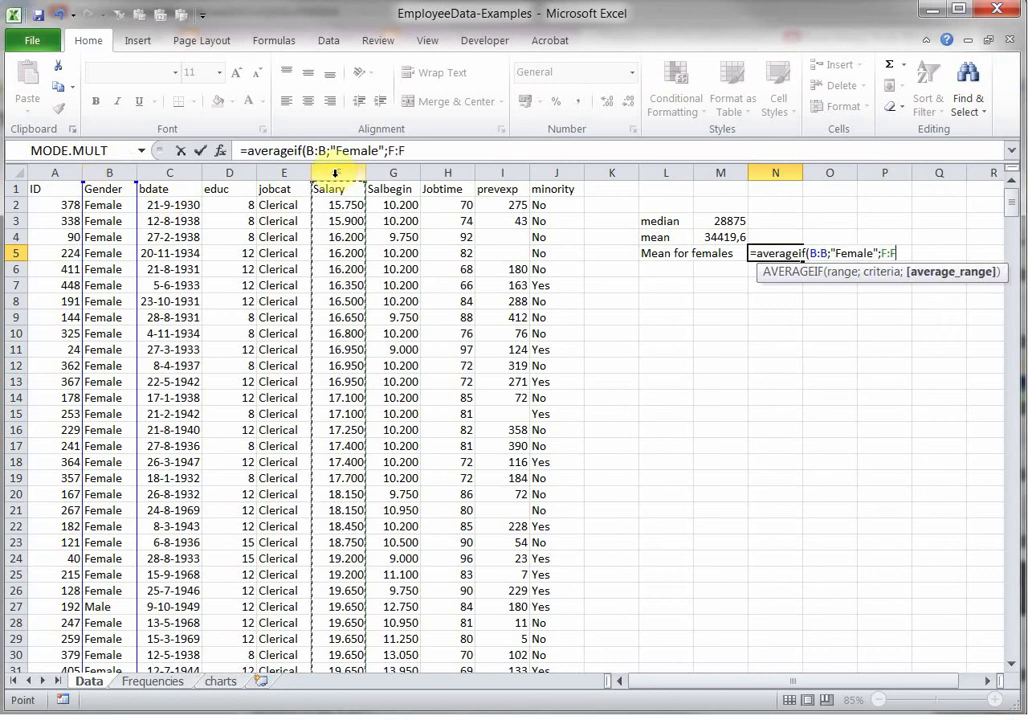
{"action": "type", "text": ")"}
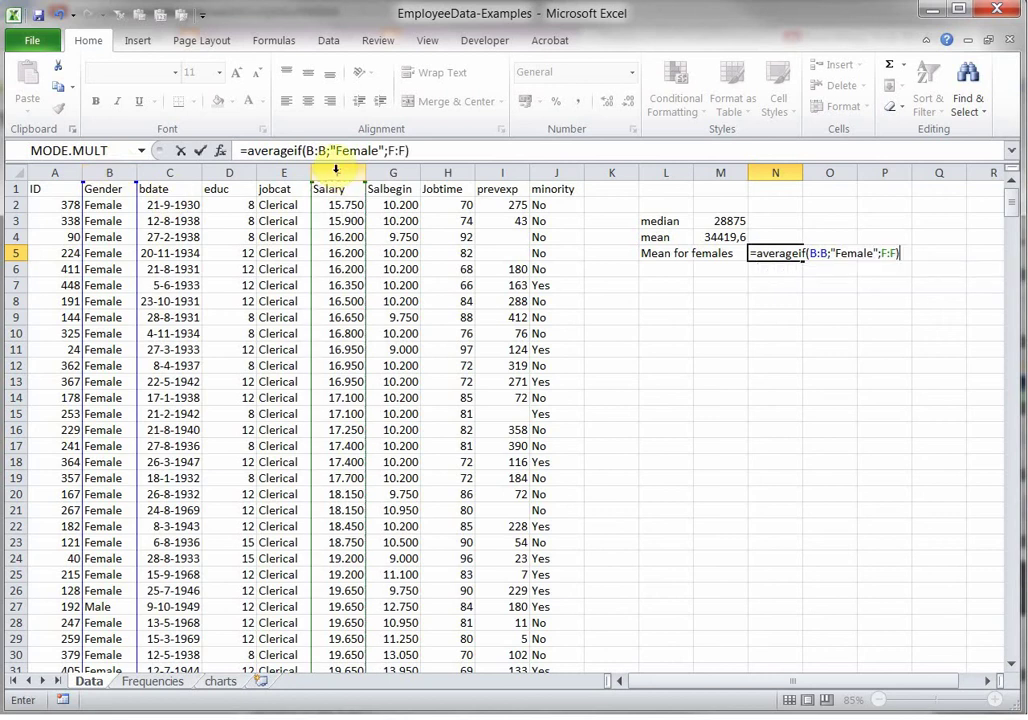
{"action": "key", "text": "Return"}
{"action": "key", "text": "Right"}
{"action": "key", "text": "Right"}
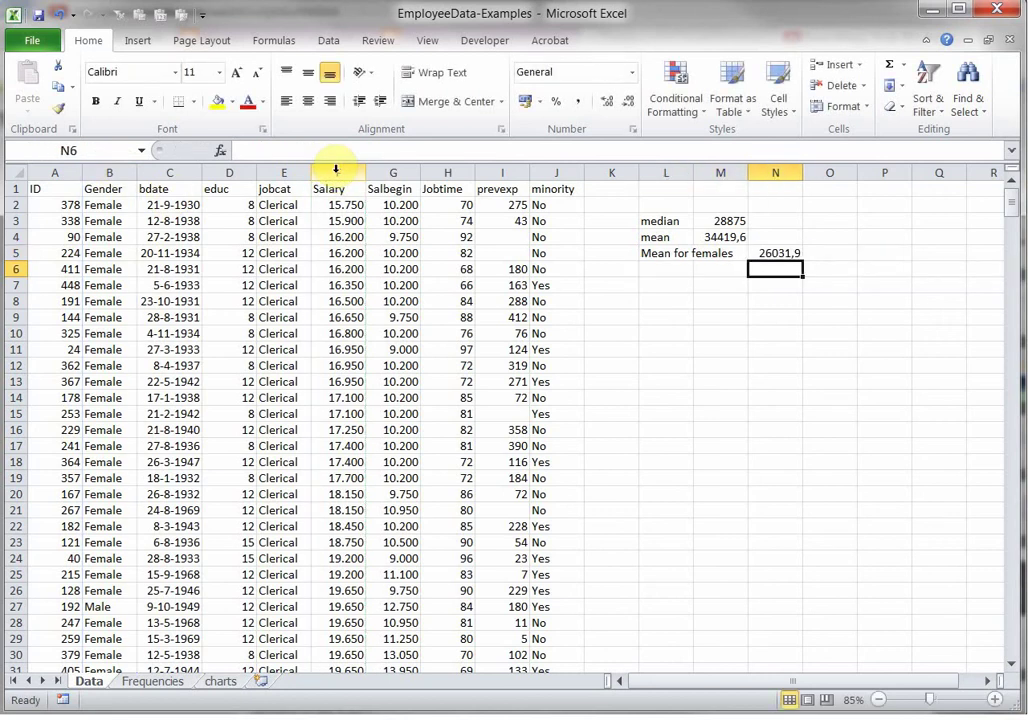
{"action": "key", "text": "Up"}
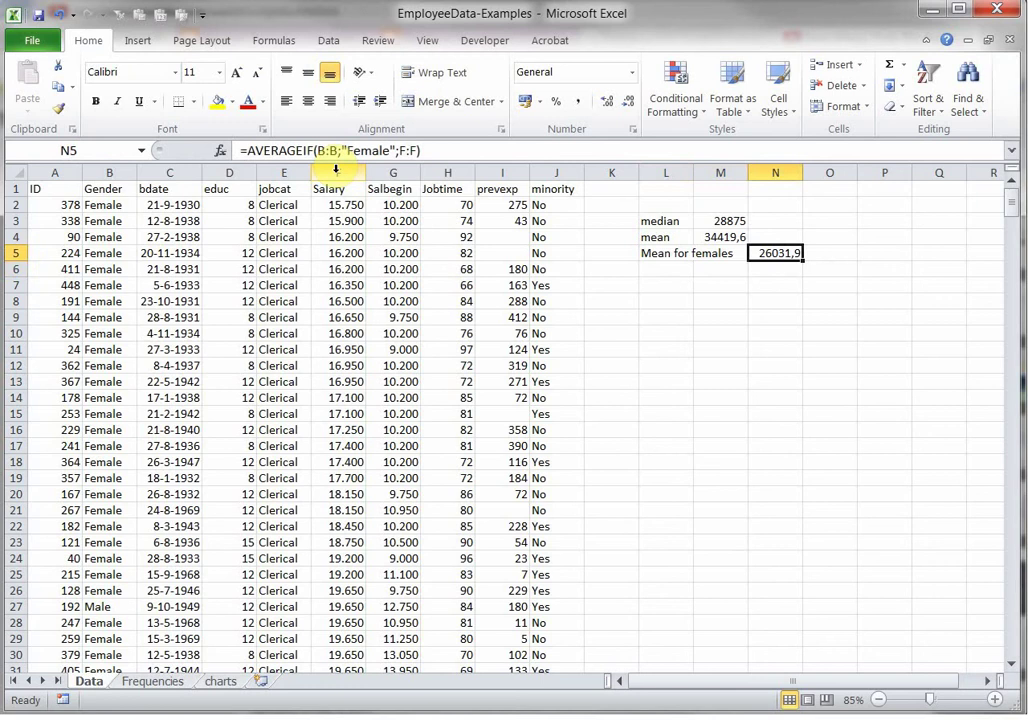
{"action": "key", "text": "Down"}
{"action": "key", "text": "Down"}
Step: Label L7 'Mode' and enter =MODE(F:F) in M7, returning the Salary mode 30750
{"action": "key", "text": "Left"}
{"action": "key", "text": "Left"}
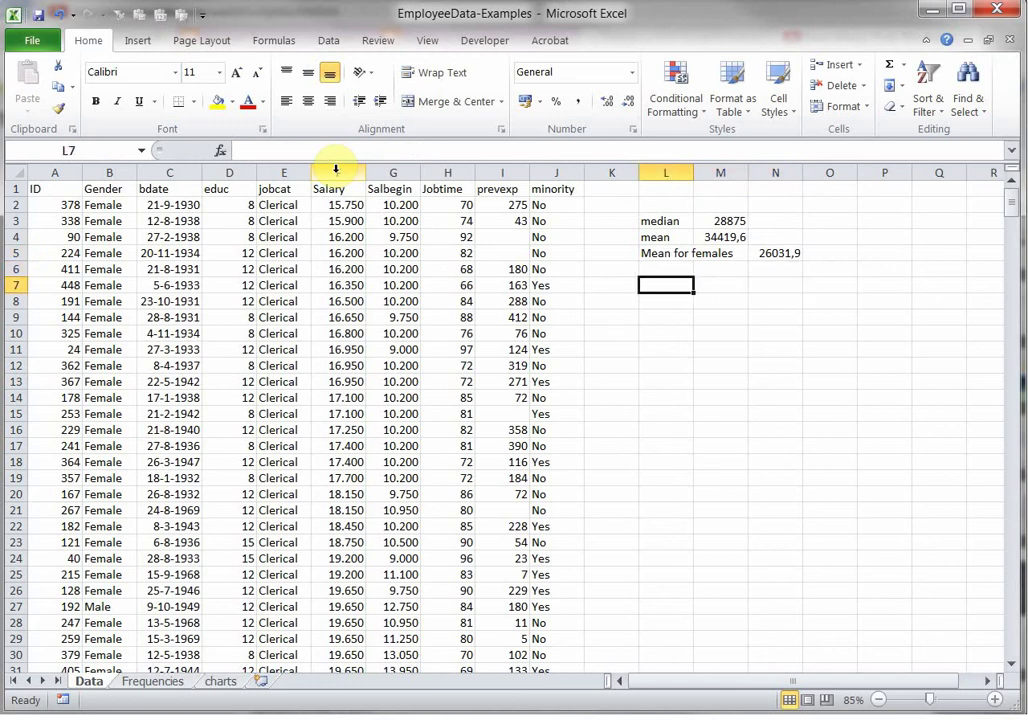
{"action": "type", "text": "Mode"}
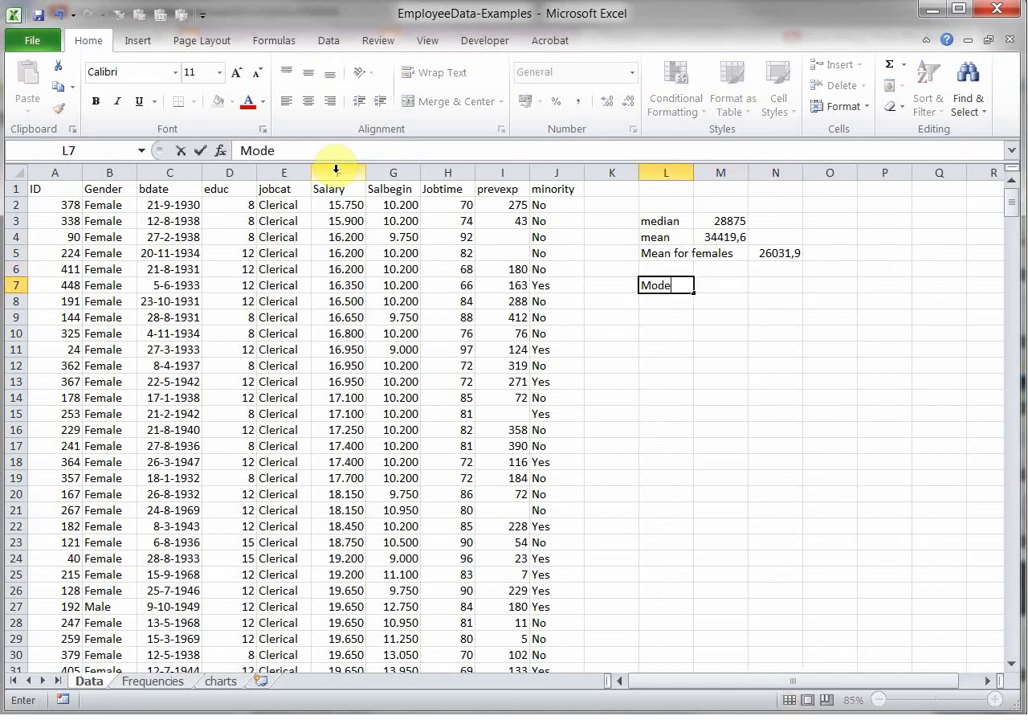
{"action": "key", "text": "Tab"}
{"action": "type", "text": "="}
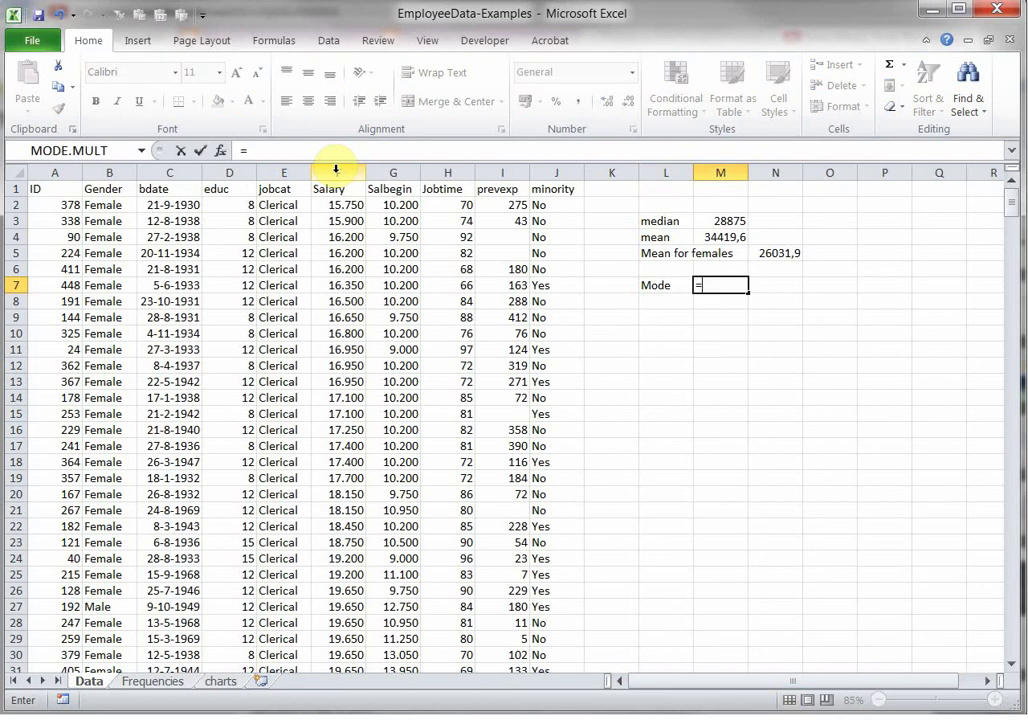
{"action": "type", "text": "mode("}
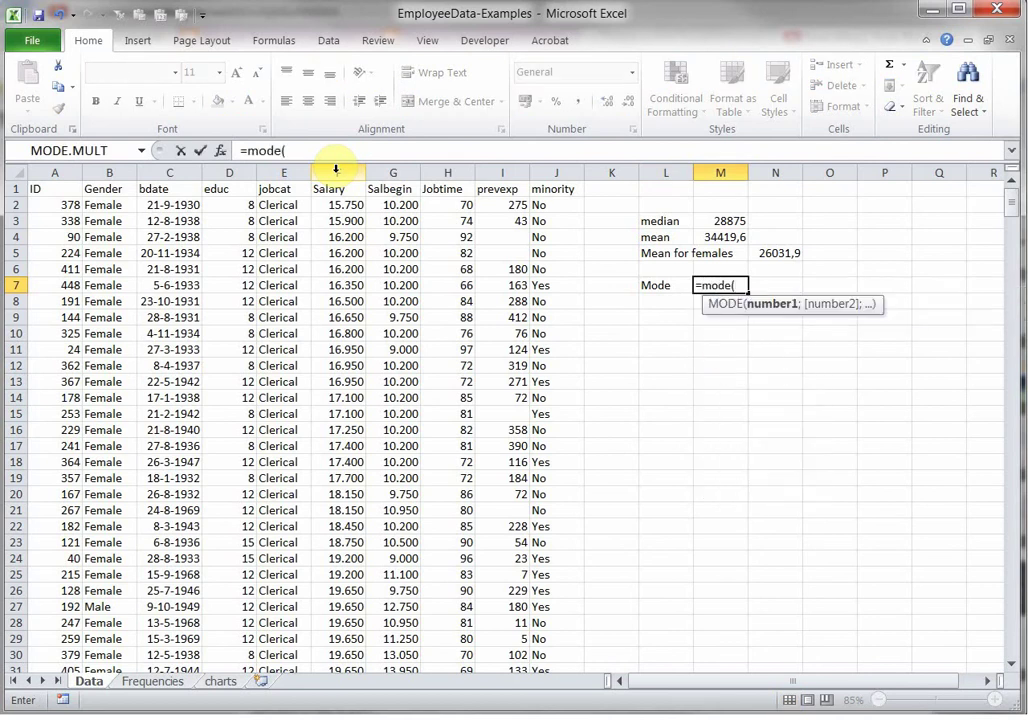
{"action": "type", "text": "F:F)"}
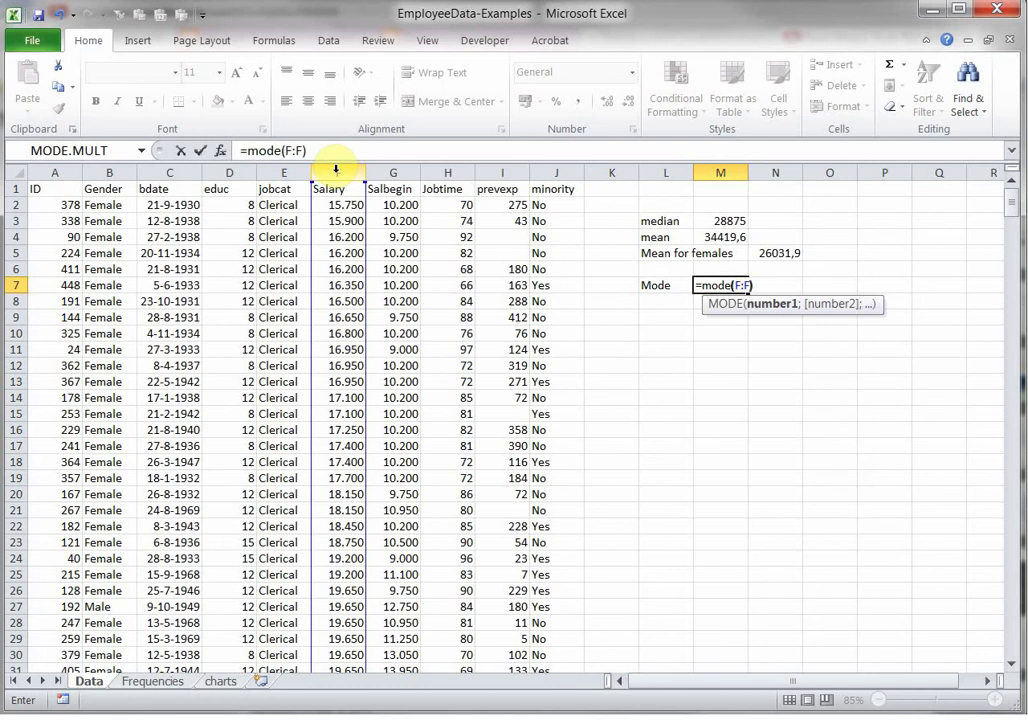
{"action": "key", "text": "Return"}
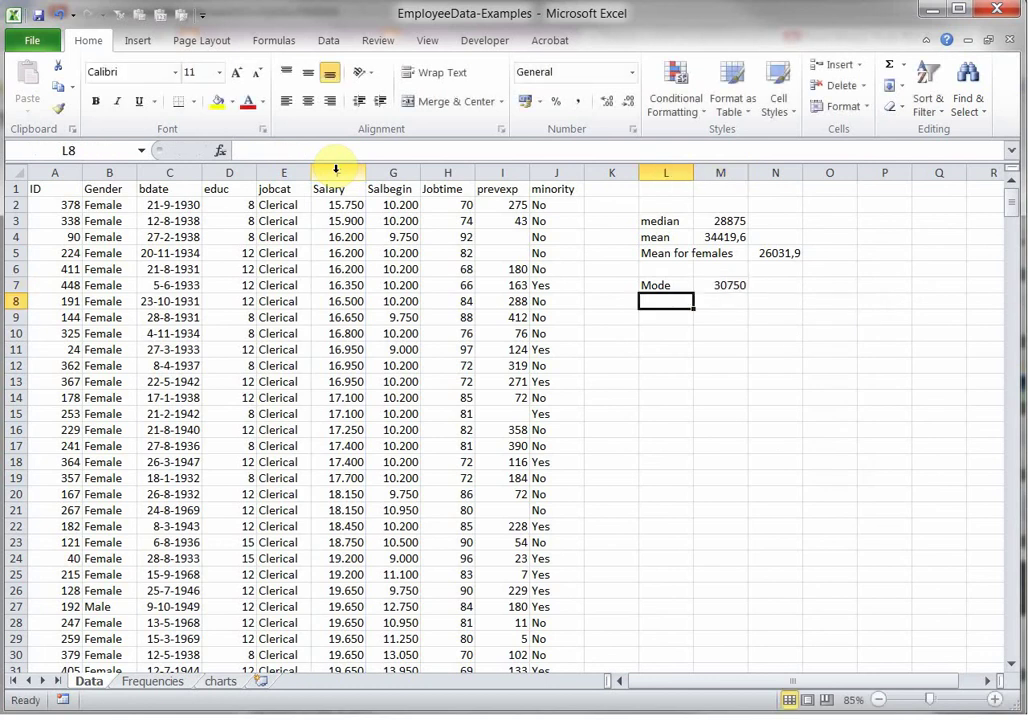
{"action": "key", "text": "Up"}
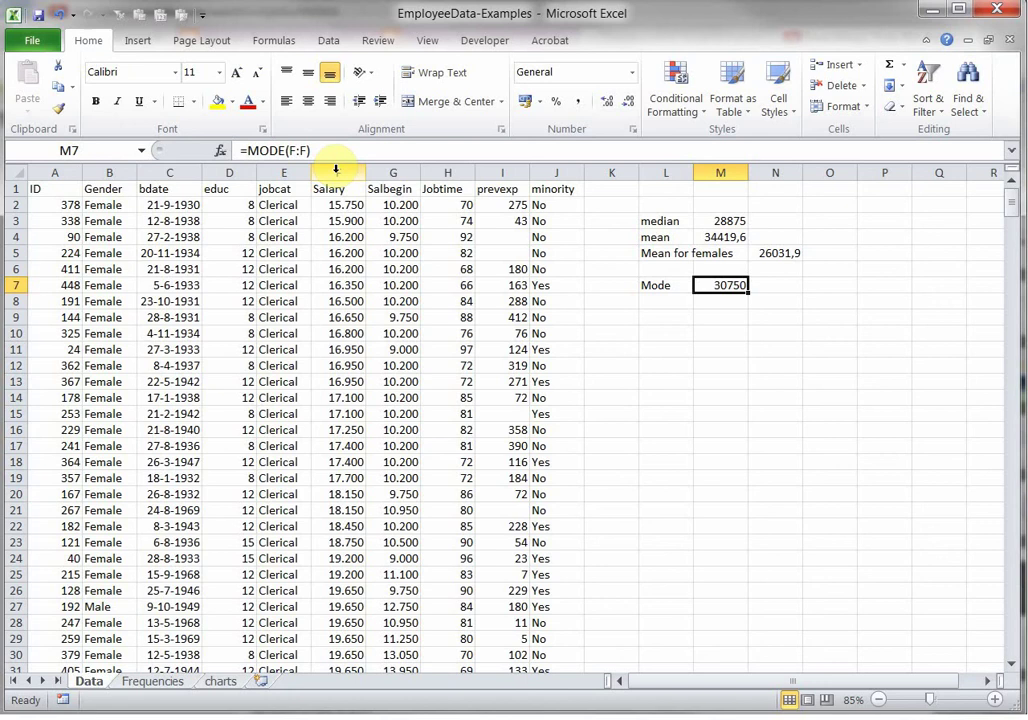
{"action": "key", "text": "Left"}
{"action": "key", "text": "Down"}
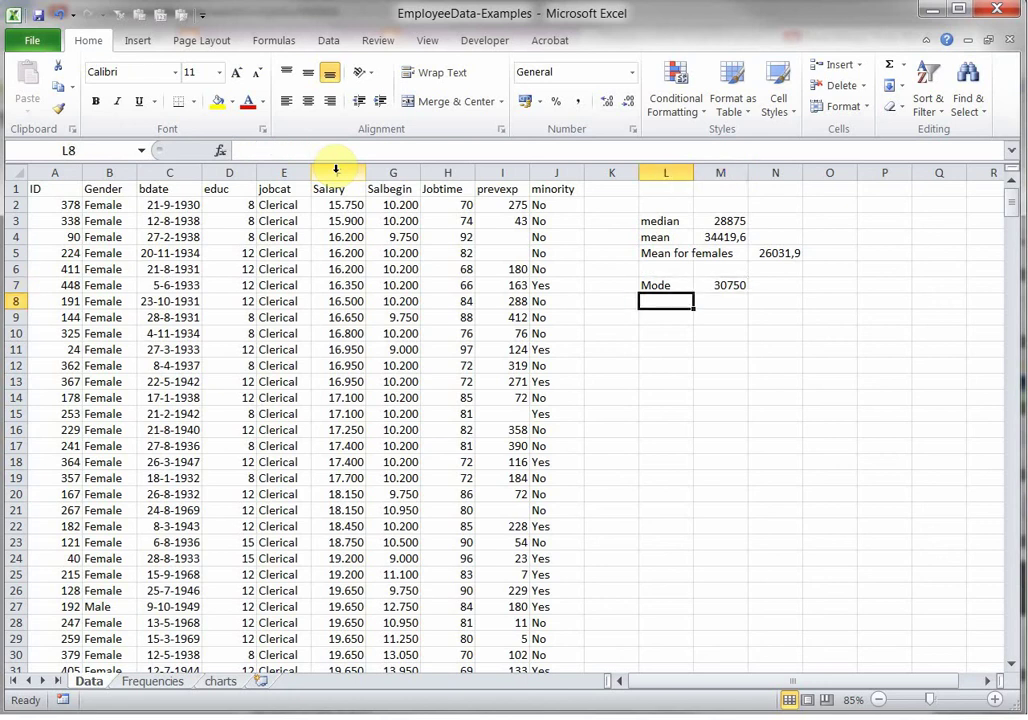
{"action": "key", "text": "Down"}
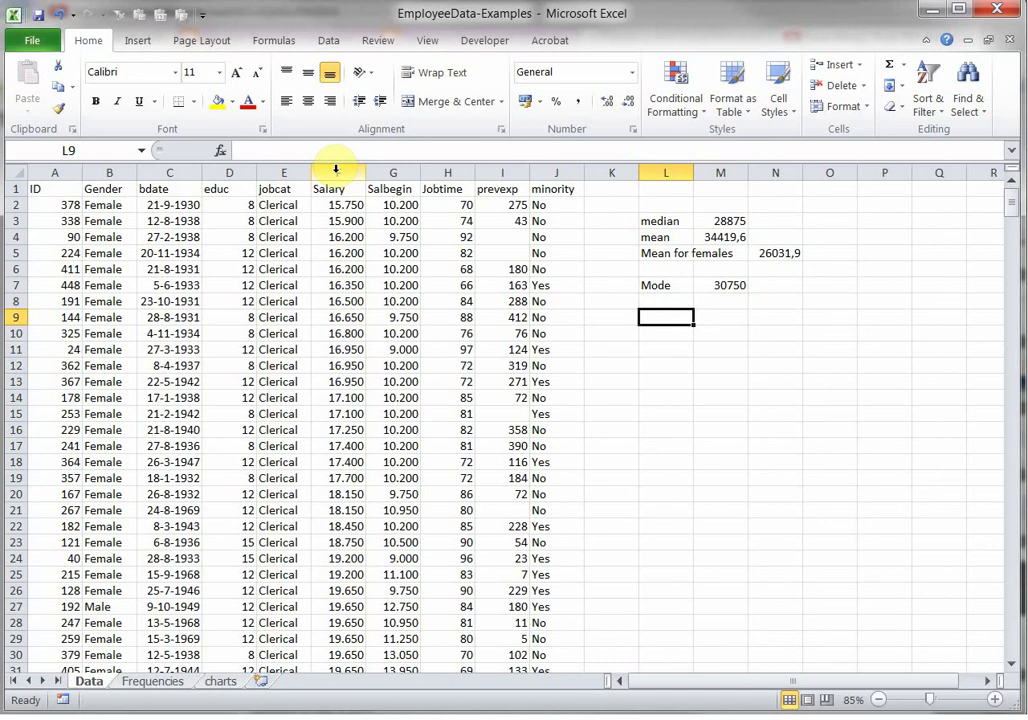
Step: Enter =MODE.MULT(H:H) as an array formula in L9:L14, returning Jobtime modes 81 and 93, then #N/A
{"action": "key", "text": "shift+Down"}
{"action": "key", "text": "shift+Down"}
{"action": "key", "text": "shift+Down"}
{"action": "key", "text": "shift+Down"}
{"action": "key", "text": "shift+Down"}
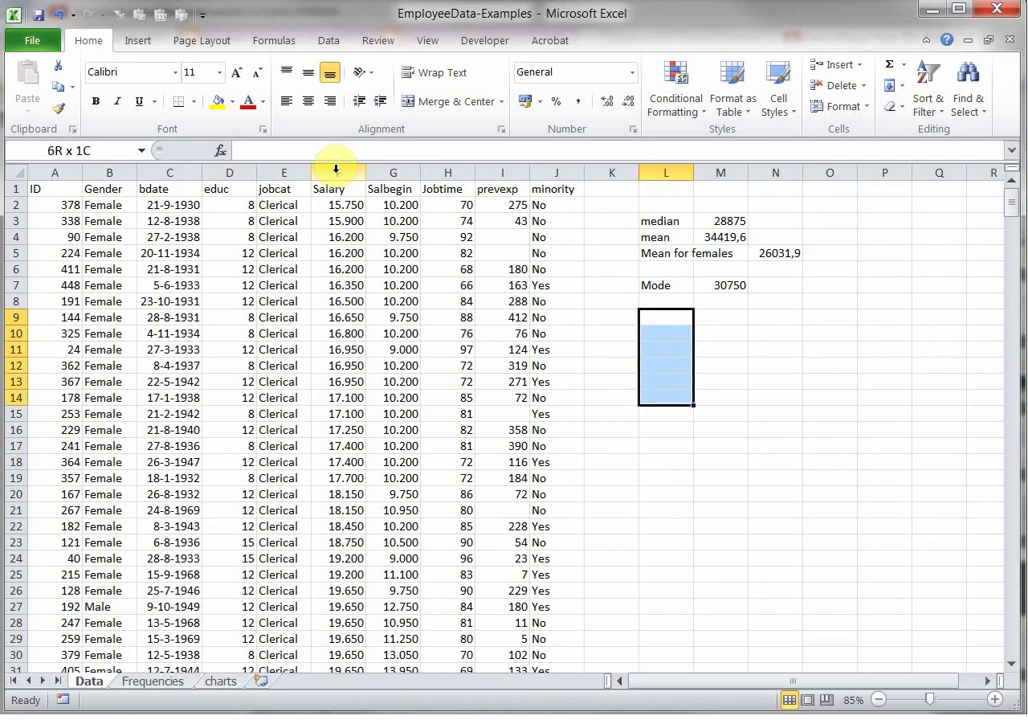
{"action": "type", "text": "="}
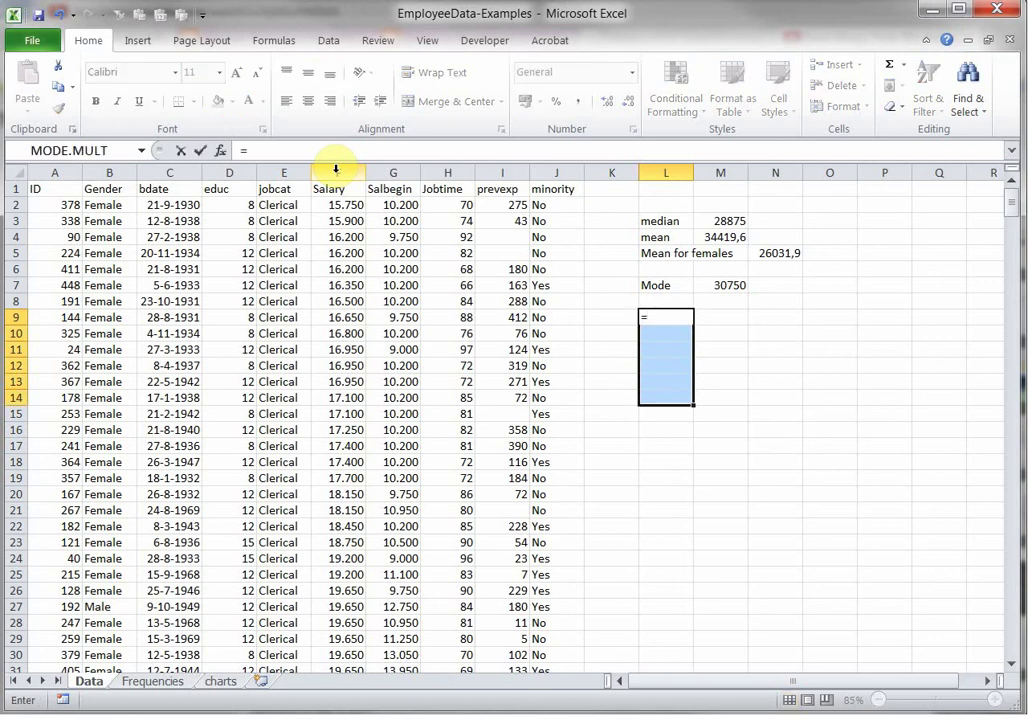
{"action": "type", "text": "mode."}
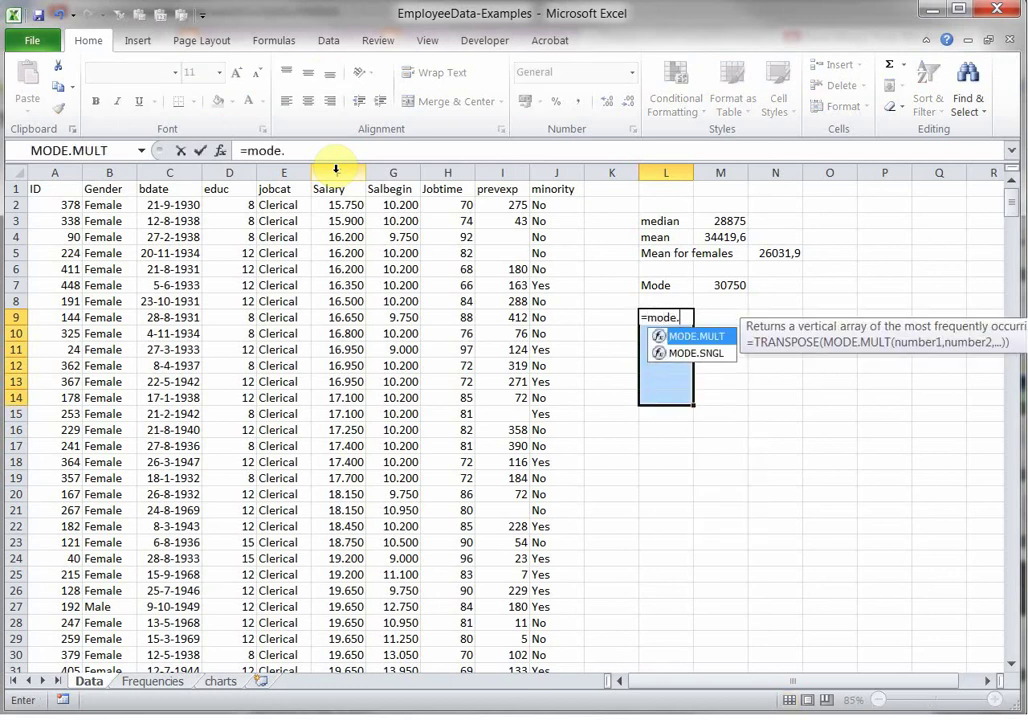
{"action": "type", "text": "mult("}
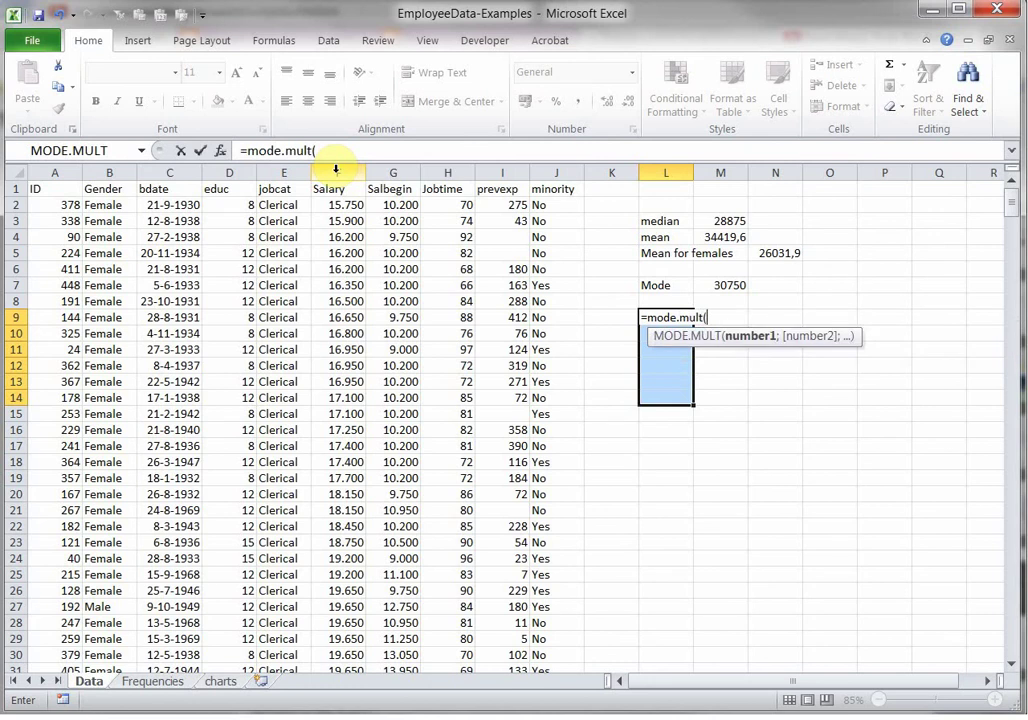
{"action": "type", "text": "H:H"}
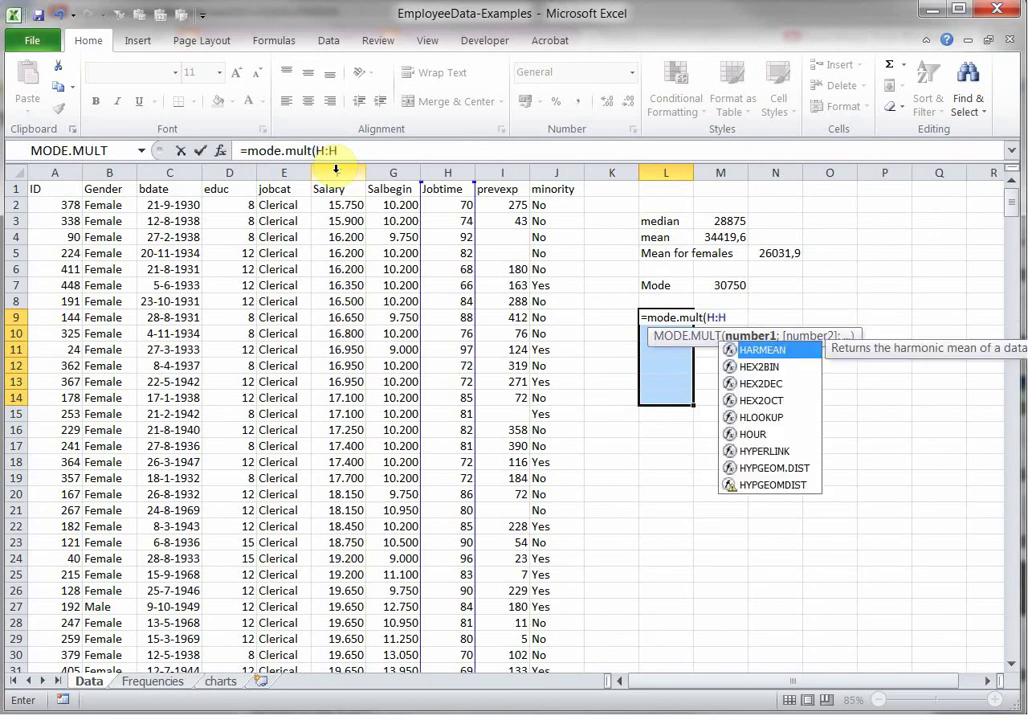
{"action": "key", "text": "Escape"}
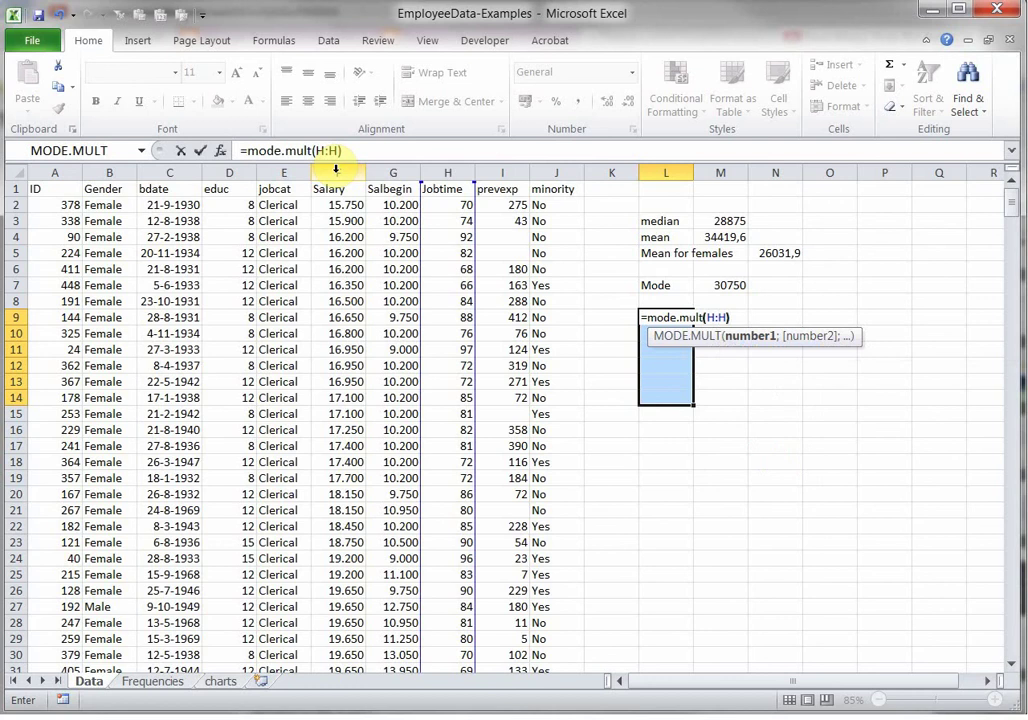
{"action": "type", "text": ")"}
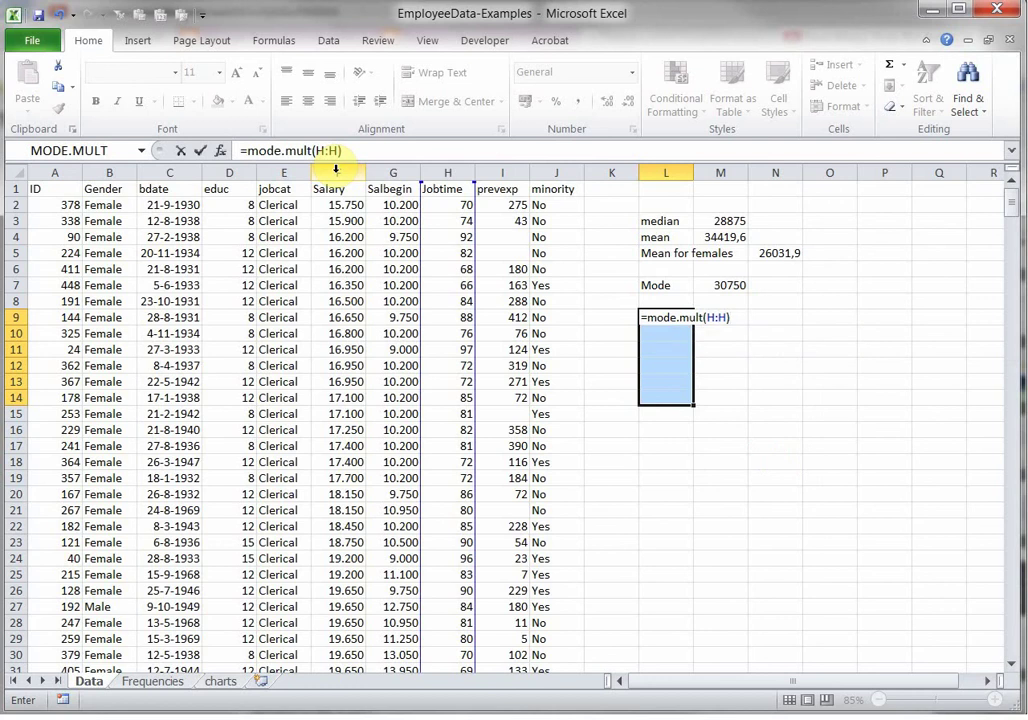
{"action": "key", "text": "ctrl+shift+Return"}
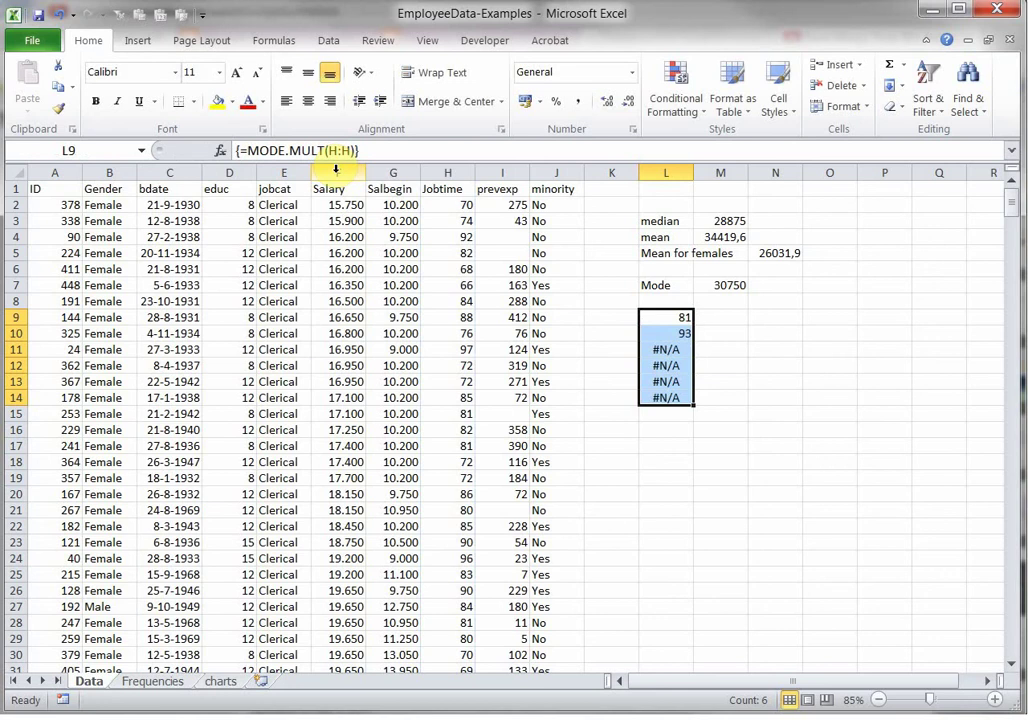
{"action": "key", "text": "Right"}
{"action": "key", "text": "Left"}
{"action": "key", "text": "Down"}
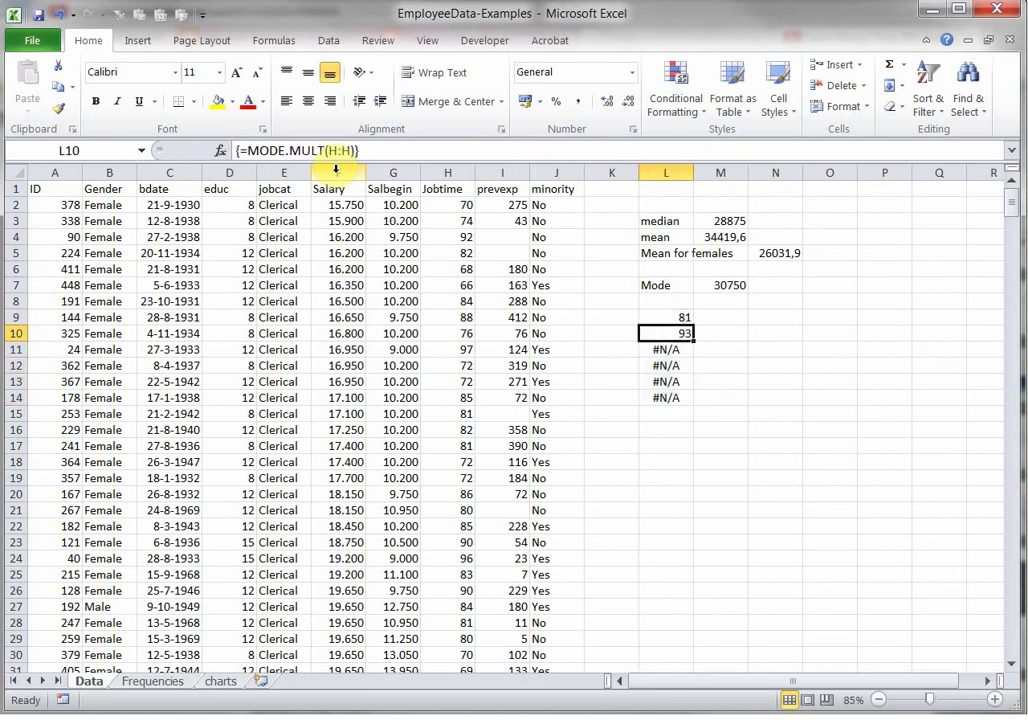
{"action": "key", "text": "Down"}
{"action": "key", "text": "Down"}
{"action": "key", "text": "Down"}
{"action": "key", "text": "Down"}
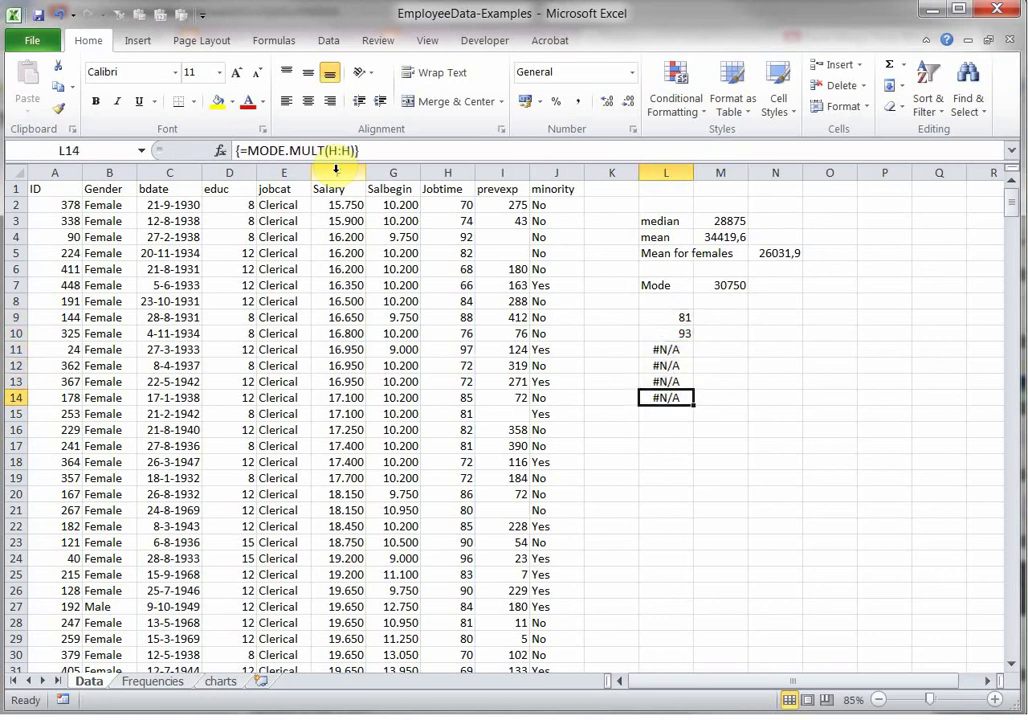
{"action": "key", "text": "Up"}
{"action": "key", "text": "Up"}
{"action": "key", "text": "Up"}
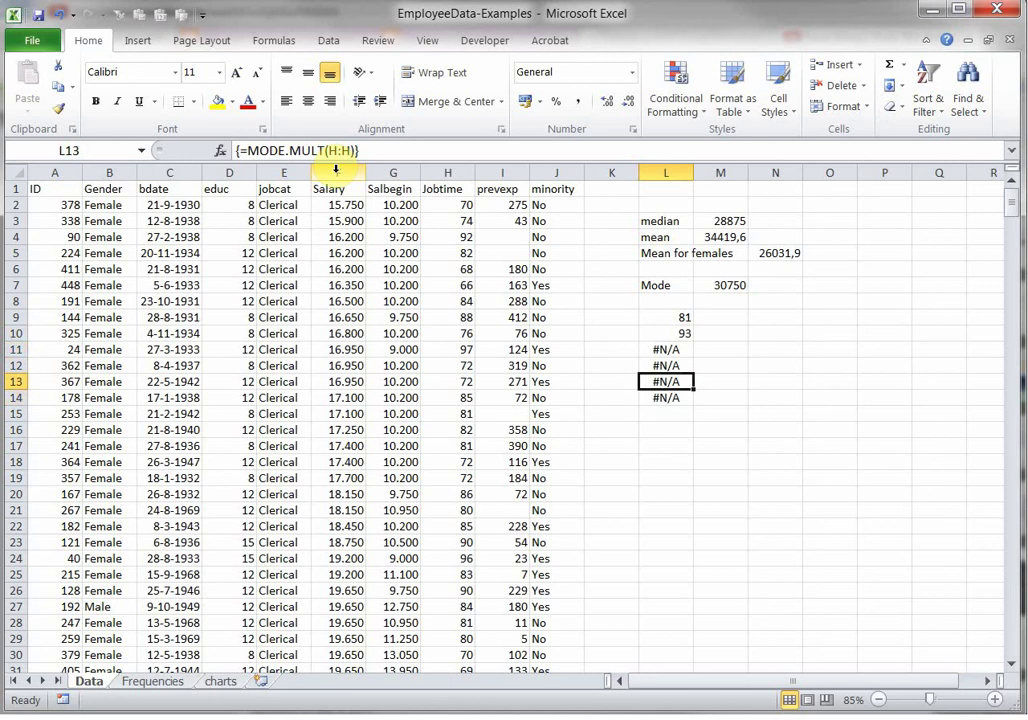
Step: Enter =COUNT(MODE.MULT(H:H)) in M9, showing 2 Jobtime modes
{"action": "key", "text": "Right"}
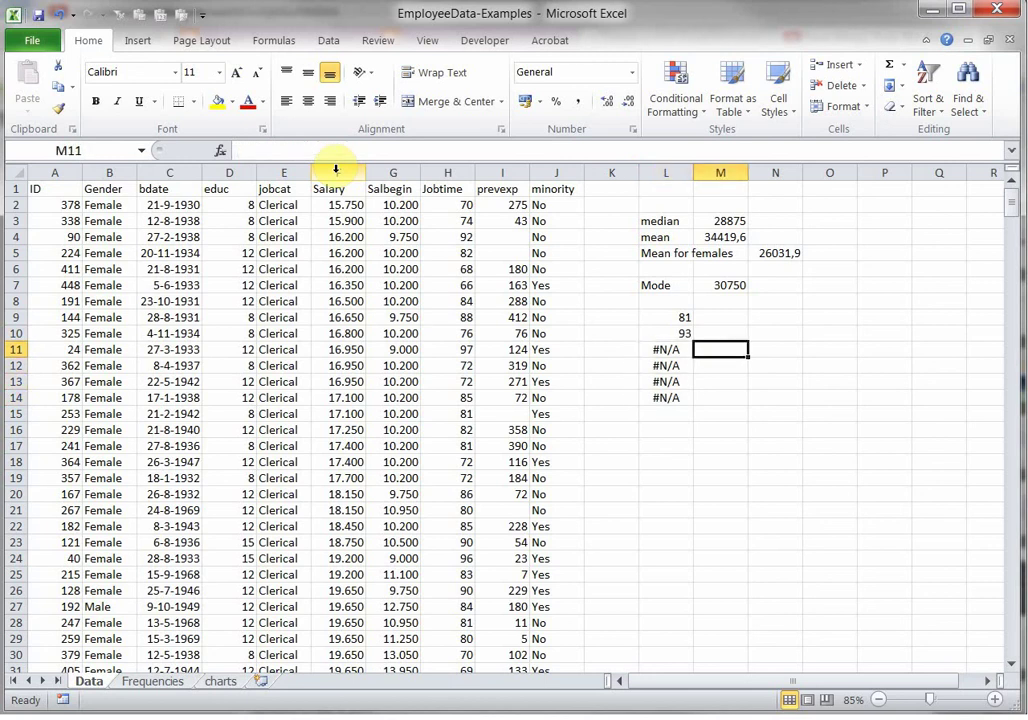
{"action": "key", "text": "Up"}
{"action": "key", "text": "Up"}
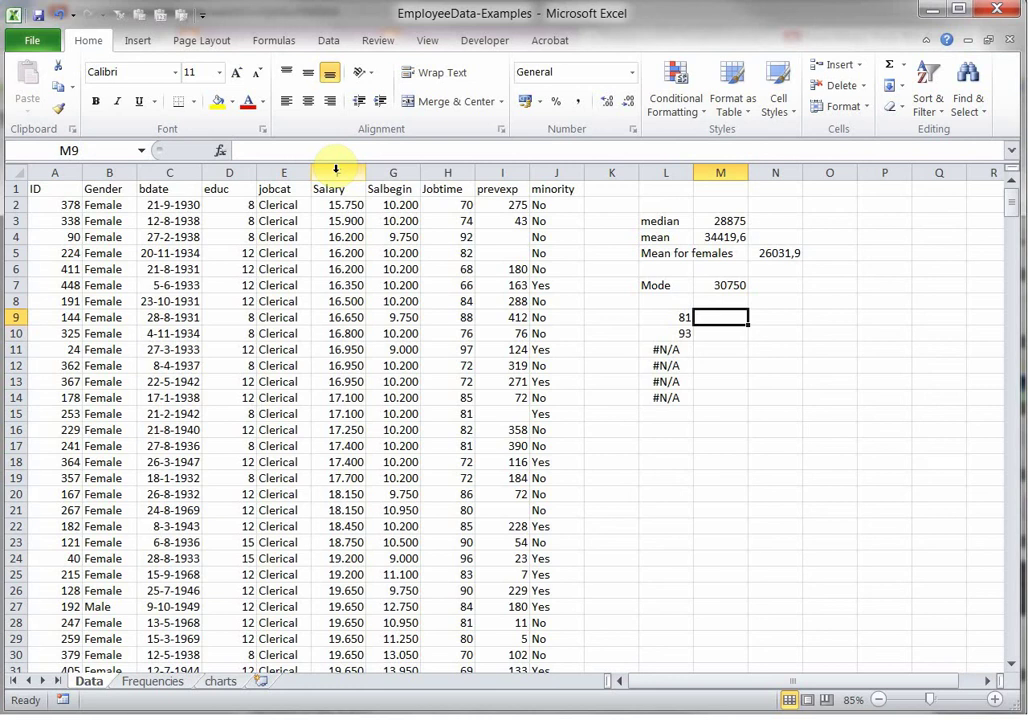
{"action": "type", "text": "=count"}
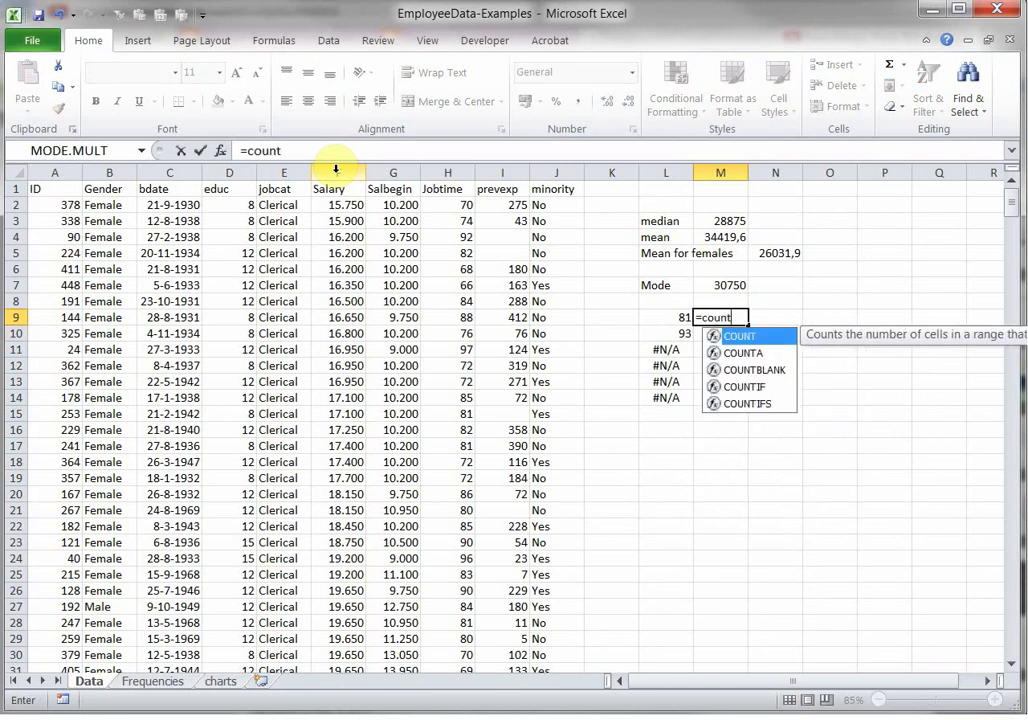
{"action": "type", "text": "(mode."}
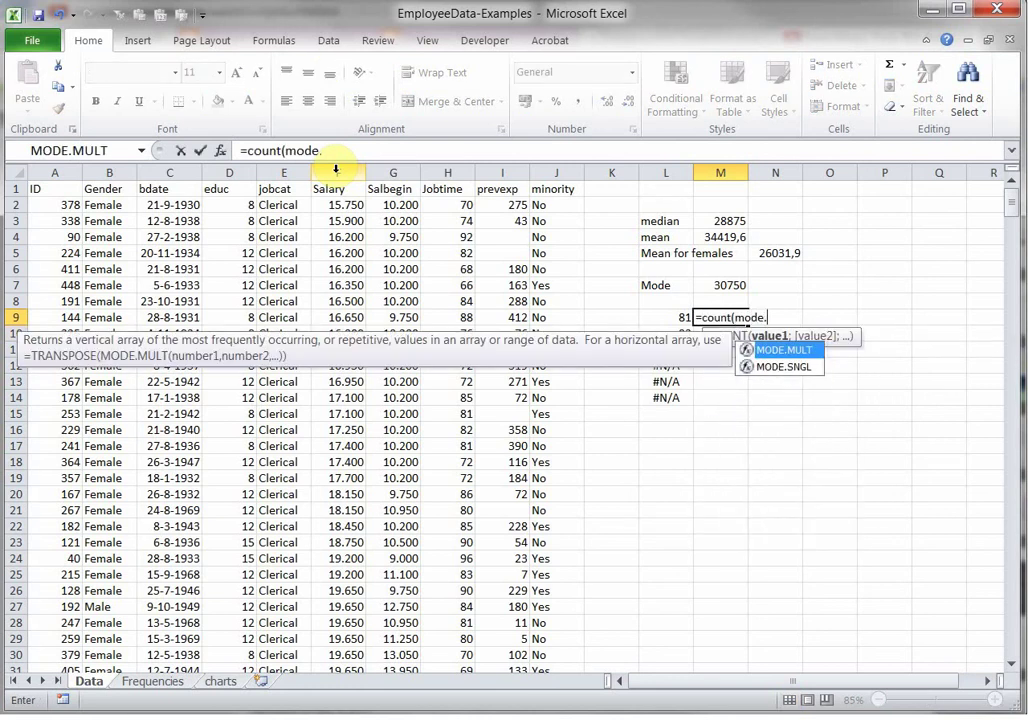
{"action": "type", "text": "mult("}
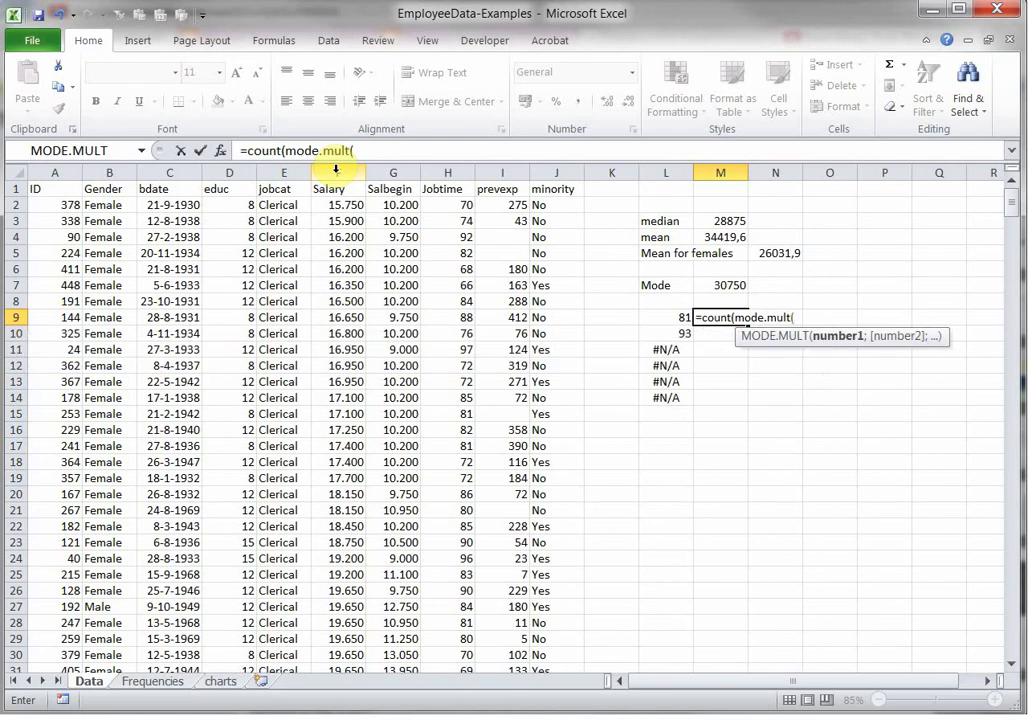
{"action": "type", "text": "H:H))"}
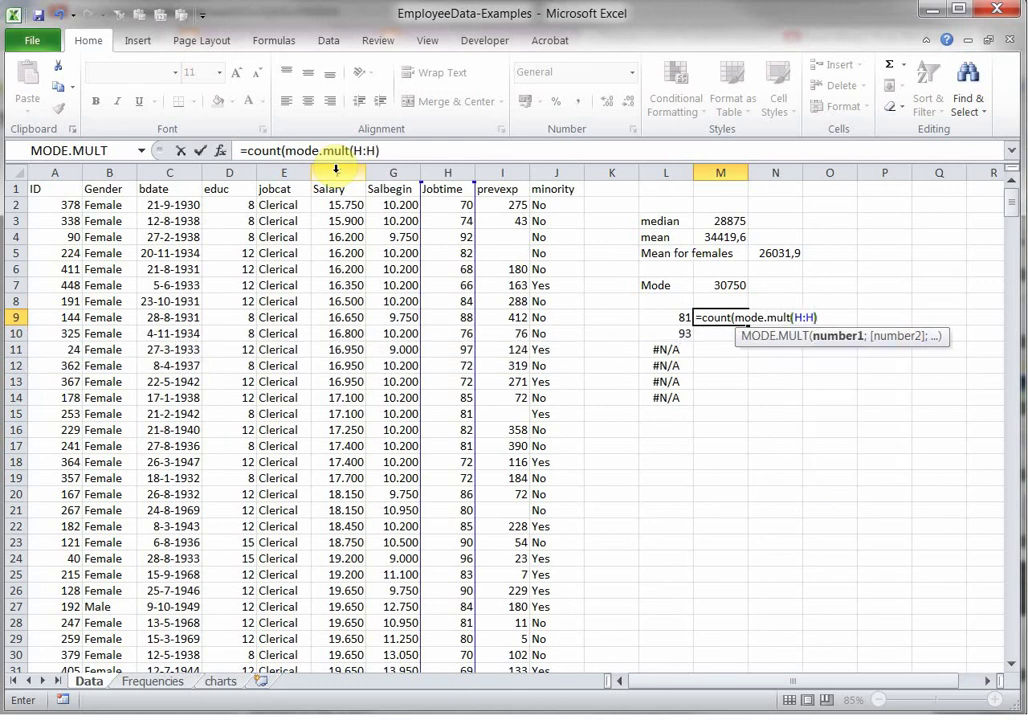
{"action": "key", "text": "Return"}
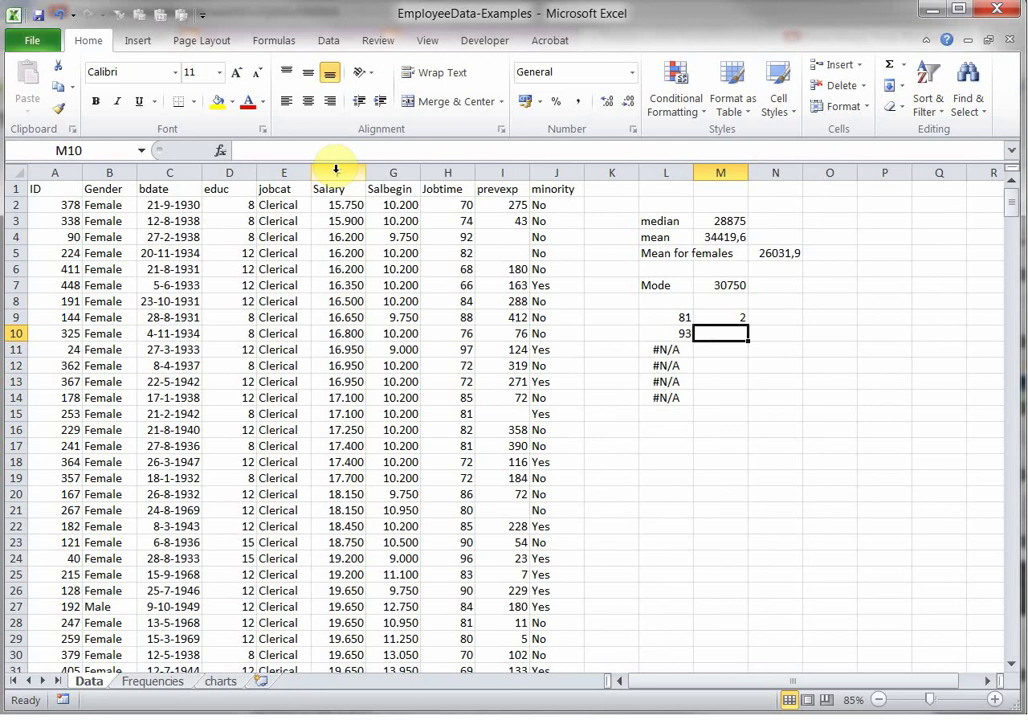
{"action": "key", "text": "Down"}
{"action": "key", "text": "Down"}
{"action": "key", "text": "Down"}
{"action": "key", "text": "Down"}
{"action": "key", "text": "Down"}
{"action": "key", "text": "Down"}
{"action": "key", "text": "Down"}
Step: From cell L17, open Data Analysis on the Data tab and choose Descriptive Statistics
{"action": "key", "text": "Left"}
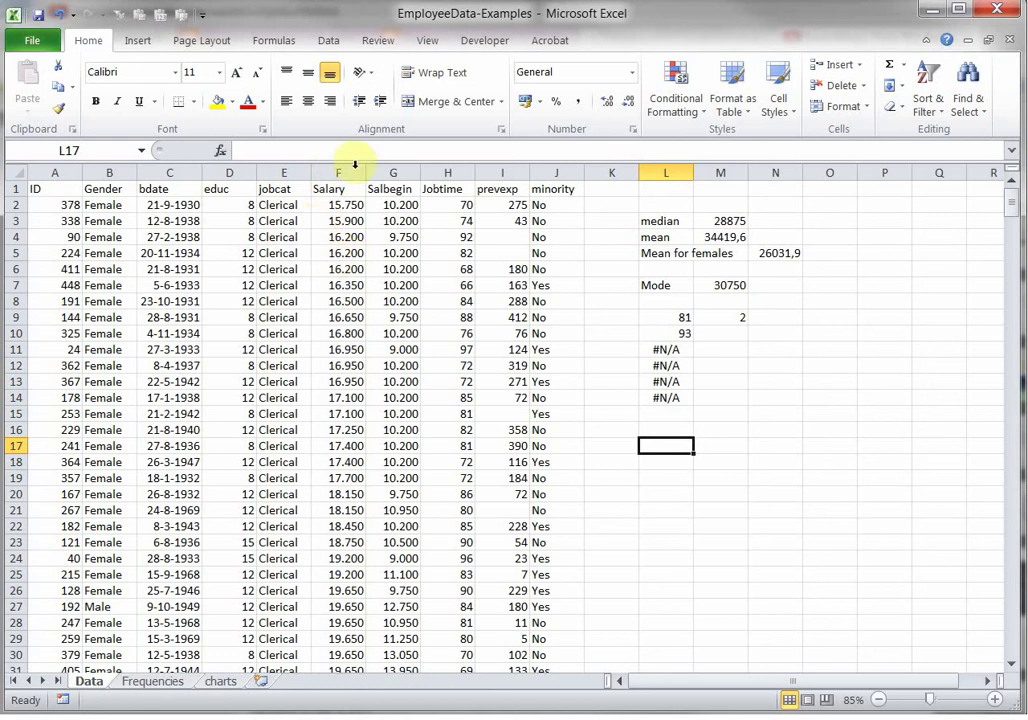
{"action": "left_click", "coordinate": [329, 40]}
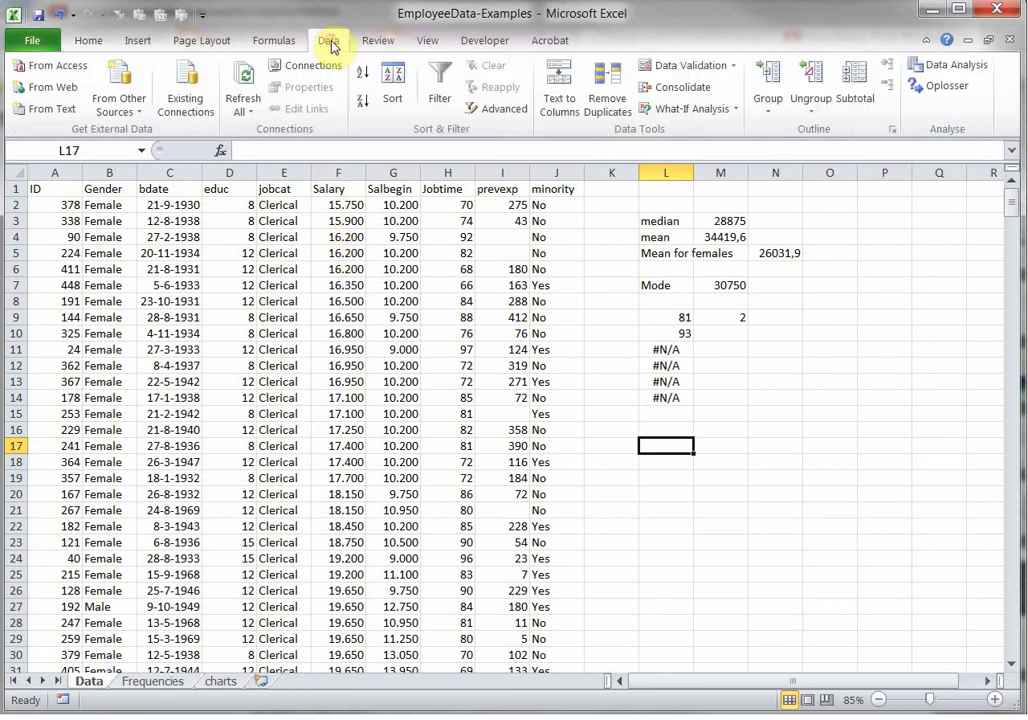
{"action": "left_click", "coordinate": [953, 68]}
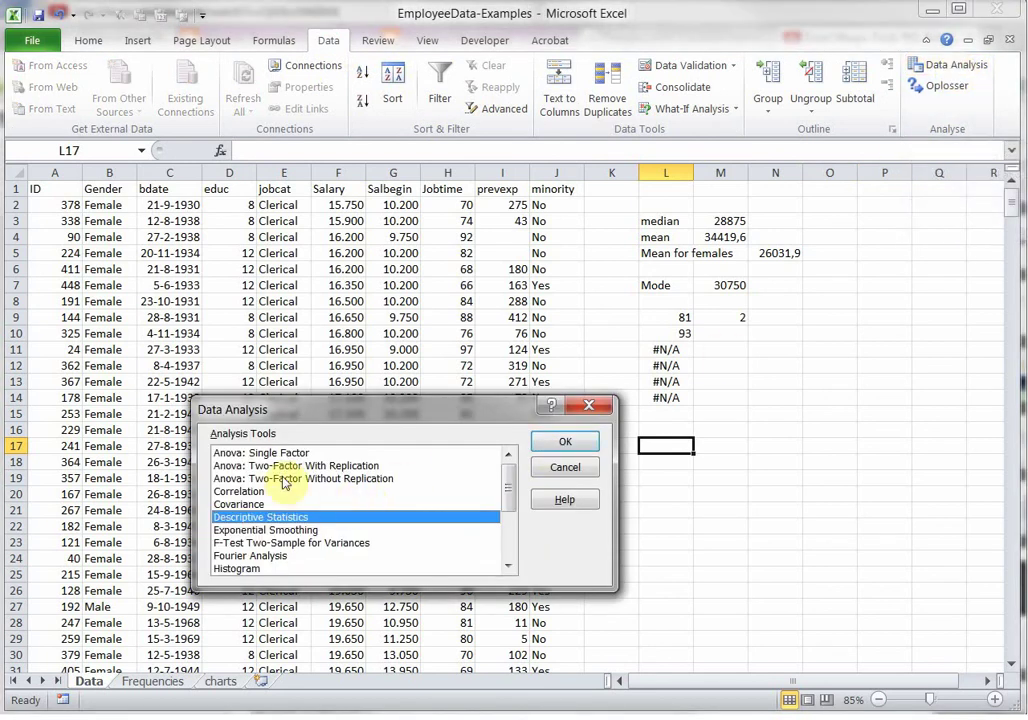
Step: Set Descriptive Statistics input range to $H$2:$H$475 and output range to $L$17
{"action": "left_click", "coordinate": [560, 446]}
{"action": "left_click_drag", "start_coordinate": [340, 340], "coordinate": [181, 332]}
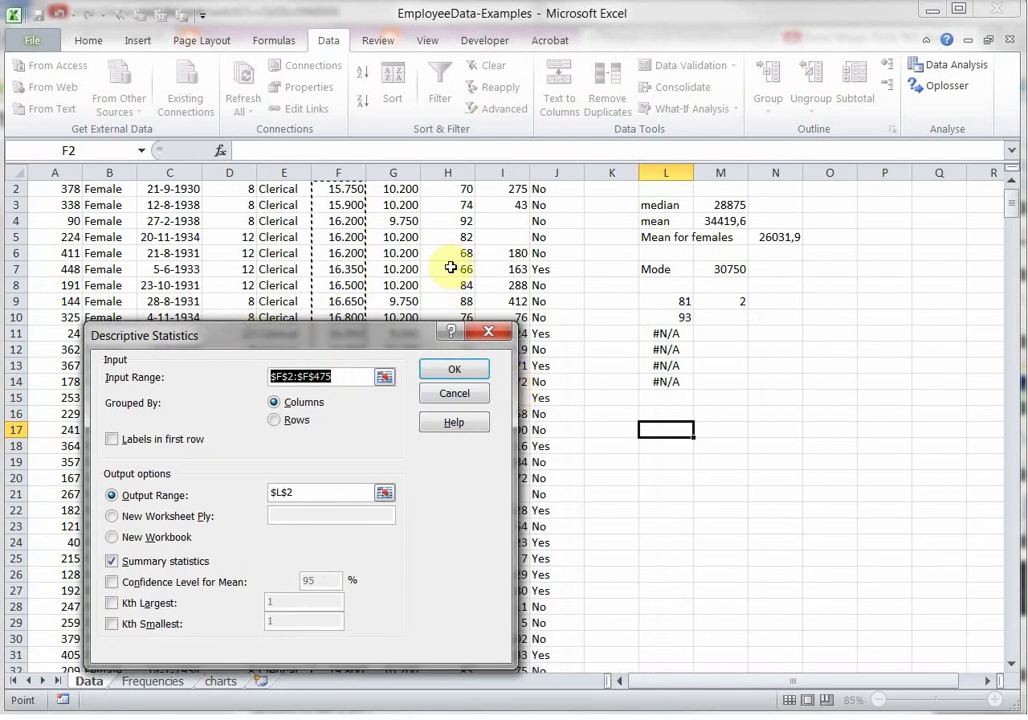
{"action": "scroll", "coordinate": [450, 268], "scroll_direction": "up", "scroll_amount": 1}
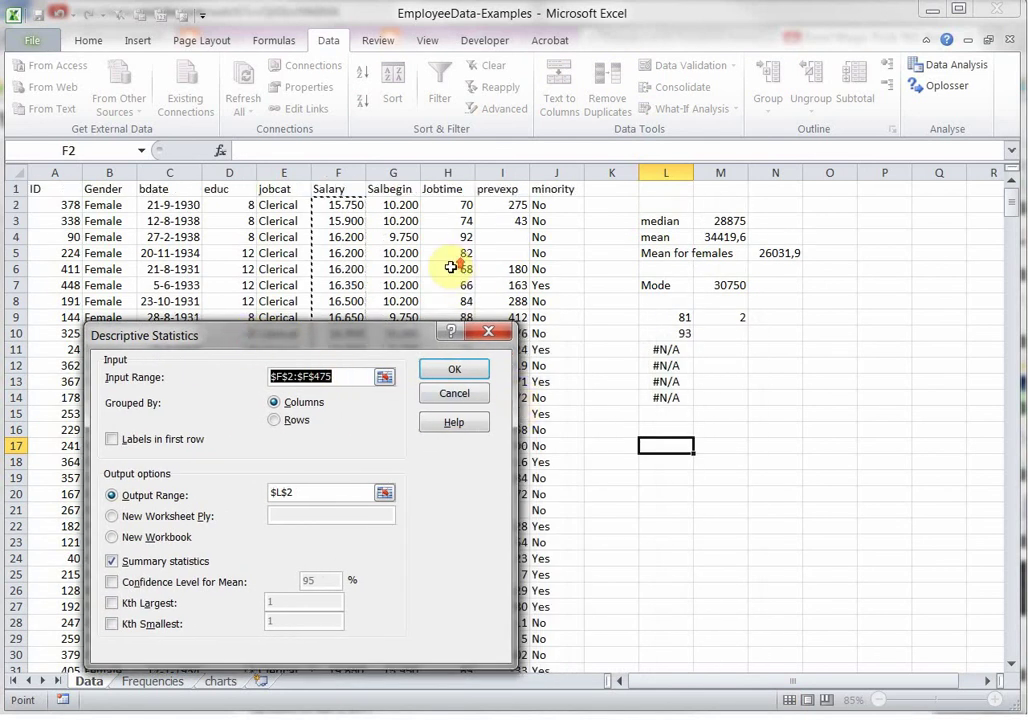
{"action": "left_click", "coordinate": [449, 205]}
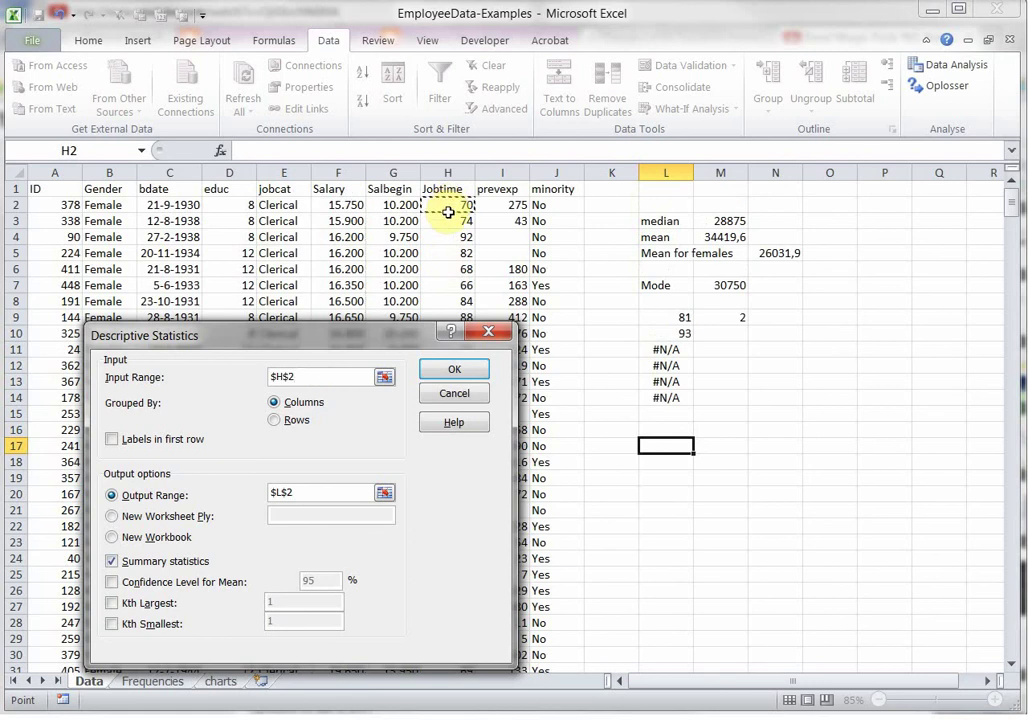
{"action": "key", "text": "ctrl+shift+Down"}
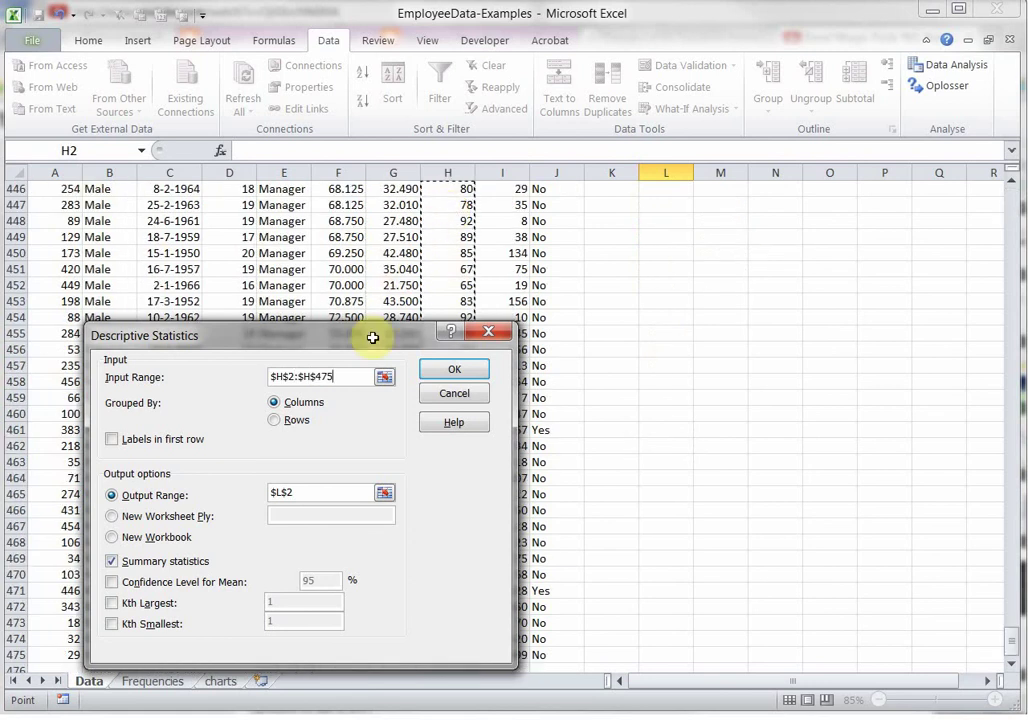
{"action": "left_click_drag", "start_coordinate": [372, 338], "coordinate": [340, 280]}
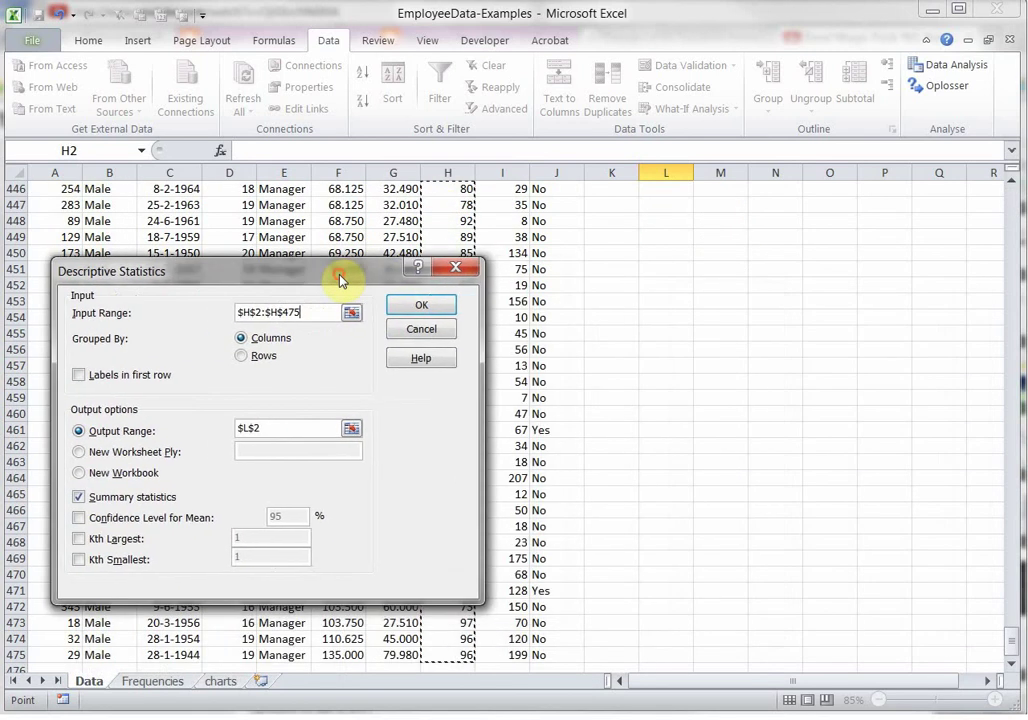
{"action": "scroll", "coordinate": [570, 346], "scroll_direction": "up", "scroll_amount": 20}
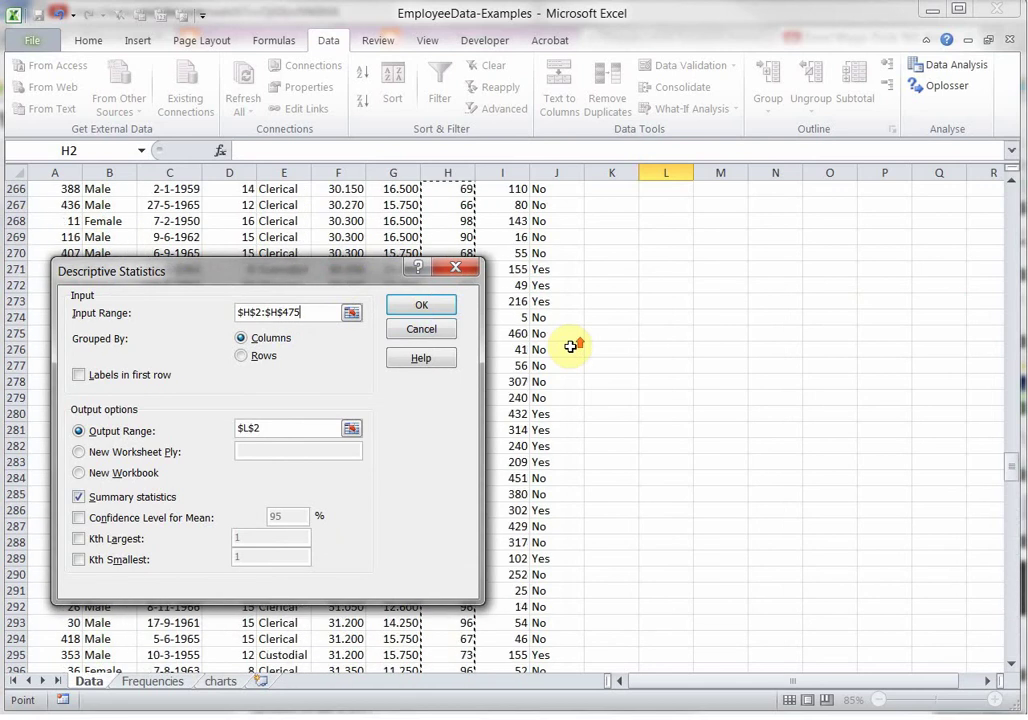
{"action": "scroll", "coordinate": [570, 346], "scroll_direction": "up", "scroll_amount": 20}
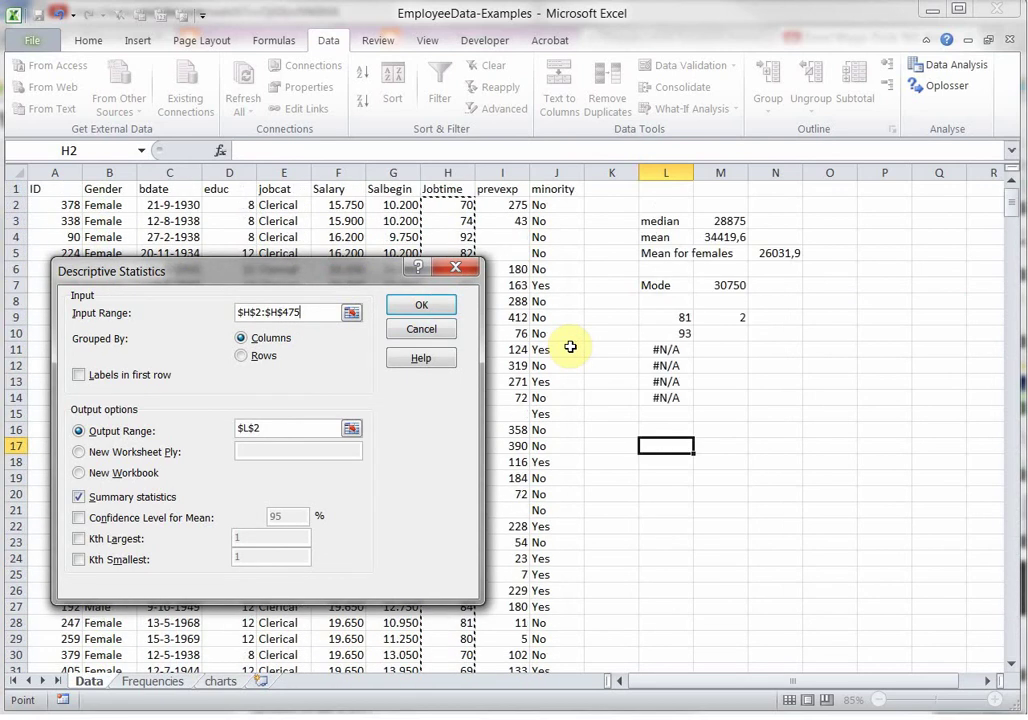
{"action": "left_click_drag", "start_coordinate": [277, 430], "coordinate": [212, 432]}
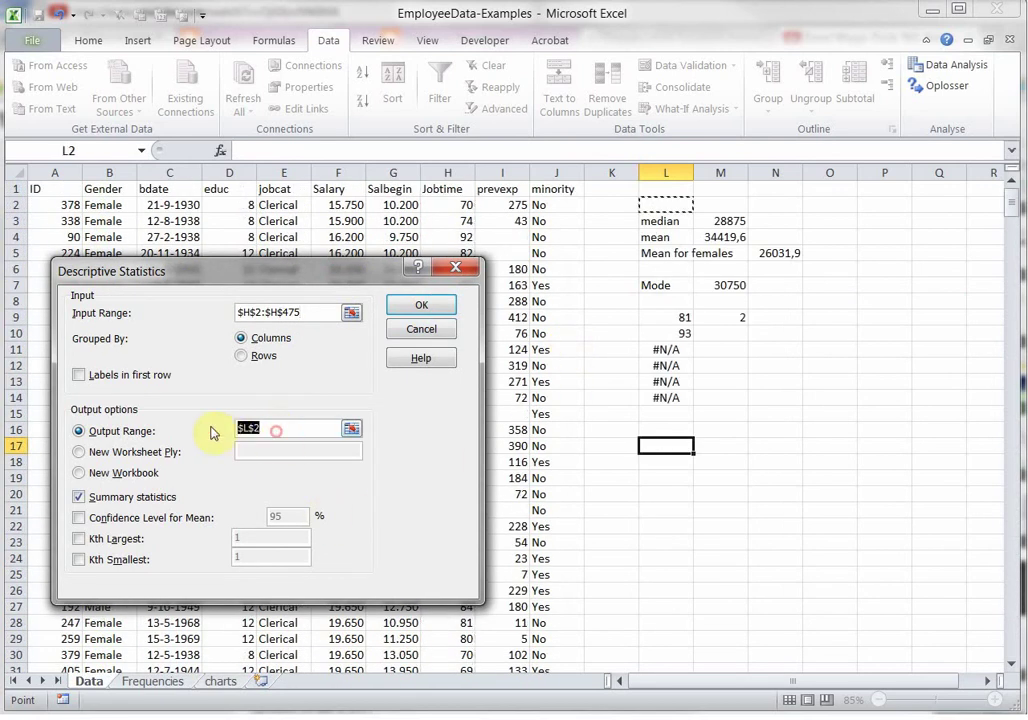
{"action": "left_click", "coordinate": [658, 450]}
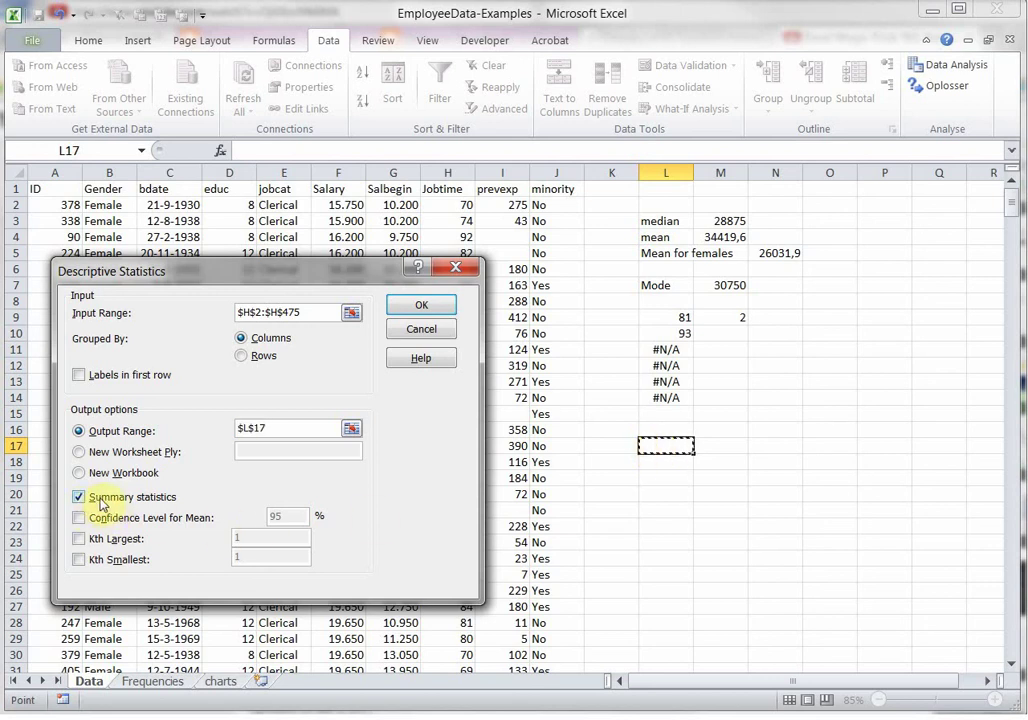
Step: Generate the Jobtime statistics table in L17:M31 and check the mean 81,1097 in M19
{"action": "left_click", "coordinate": [424, 309]}
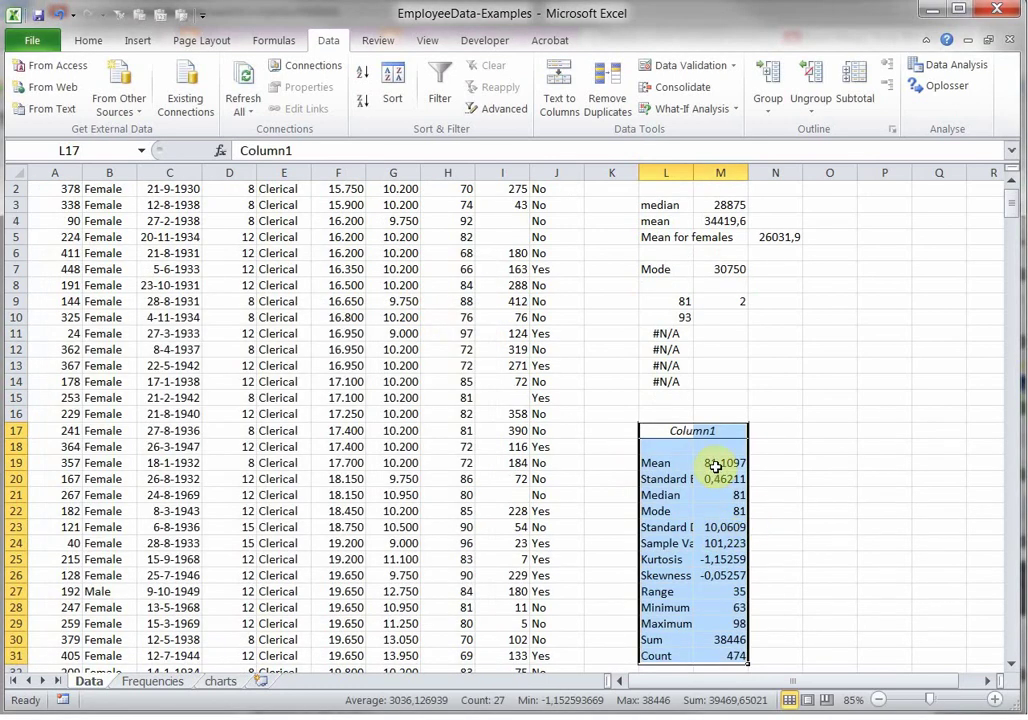
{"action": "left_click", "coordinate": [716, 466]}
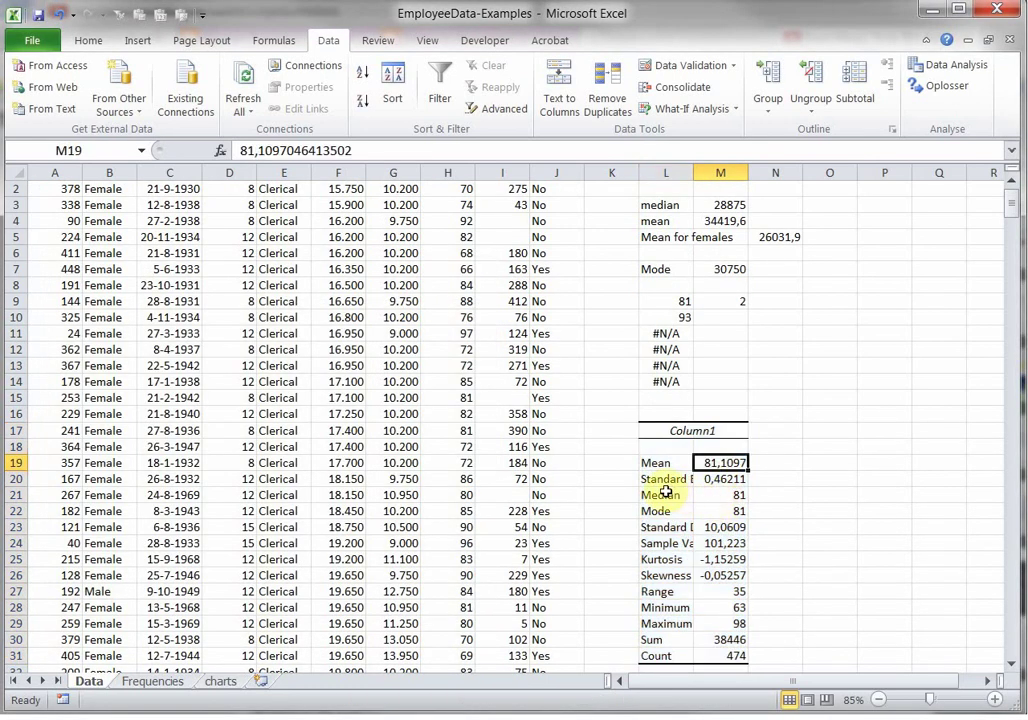